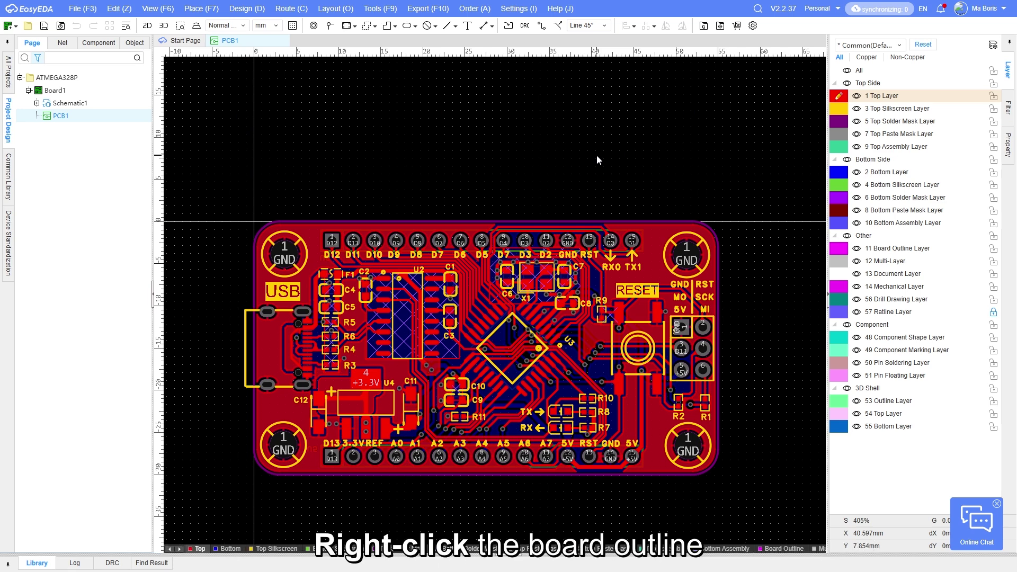
# Generate a 3D shell outline from the board outline with an extension distance of 5 mm and open its 3D preview
pyautogui.click(564, 222)
pyautogui.rightClick(564, 224)
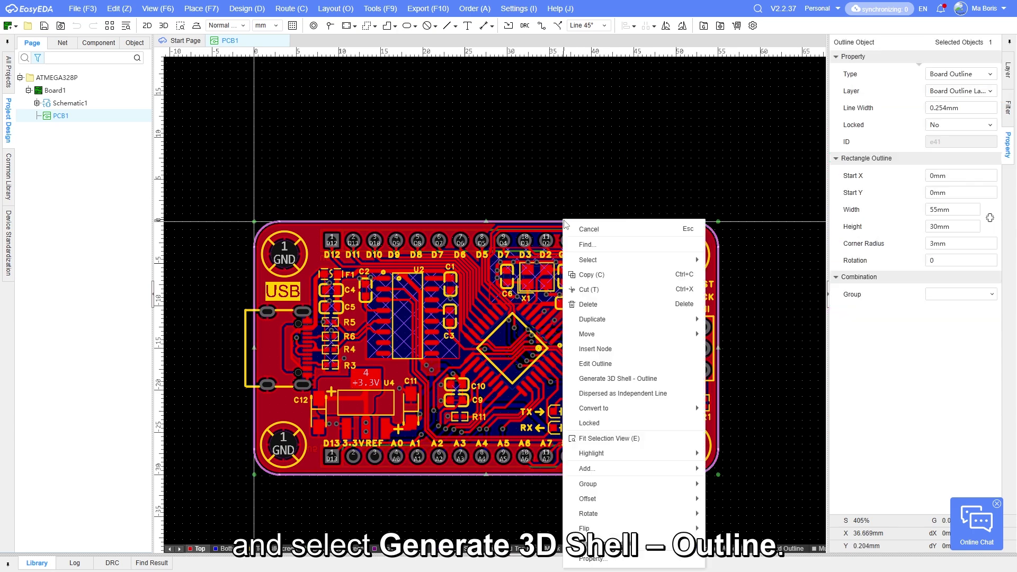
pyautogui.click(642, 379)
pyautogui.write('5')
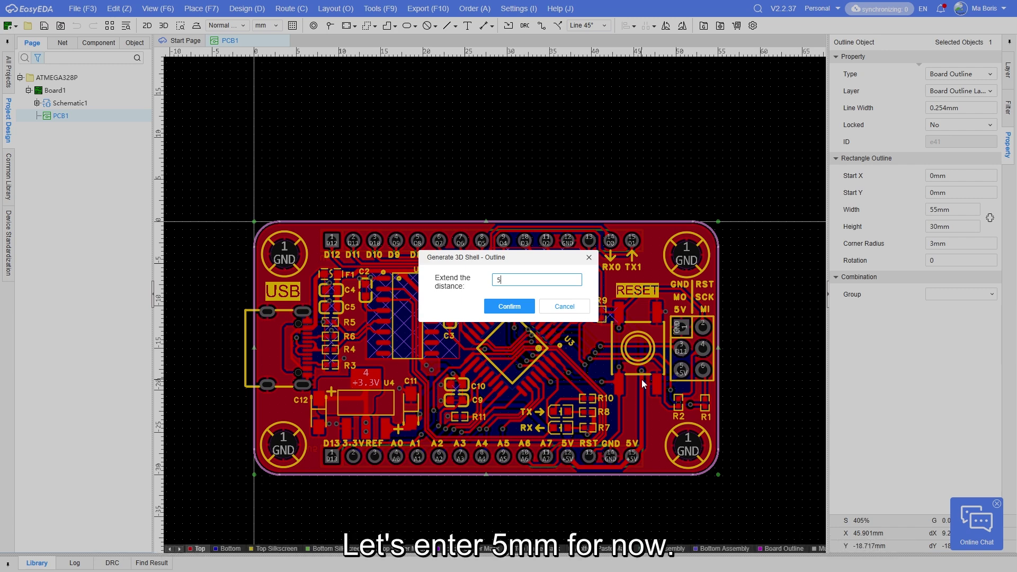
pyautogui.click(515, 310)
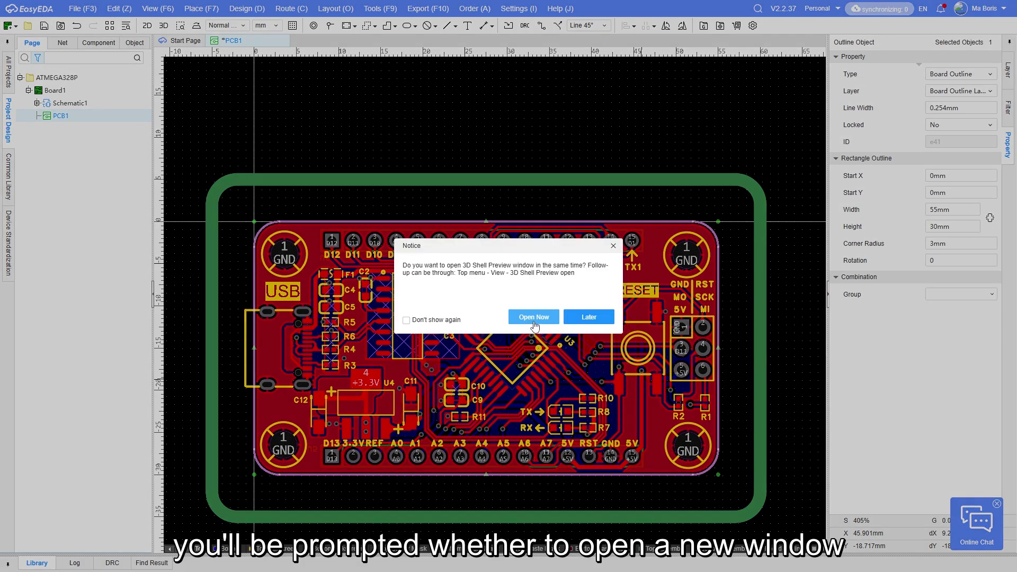
pyautogui.click(534, 321)
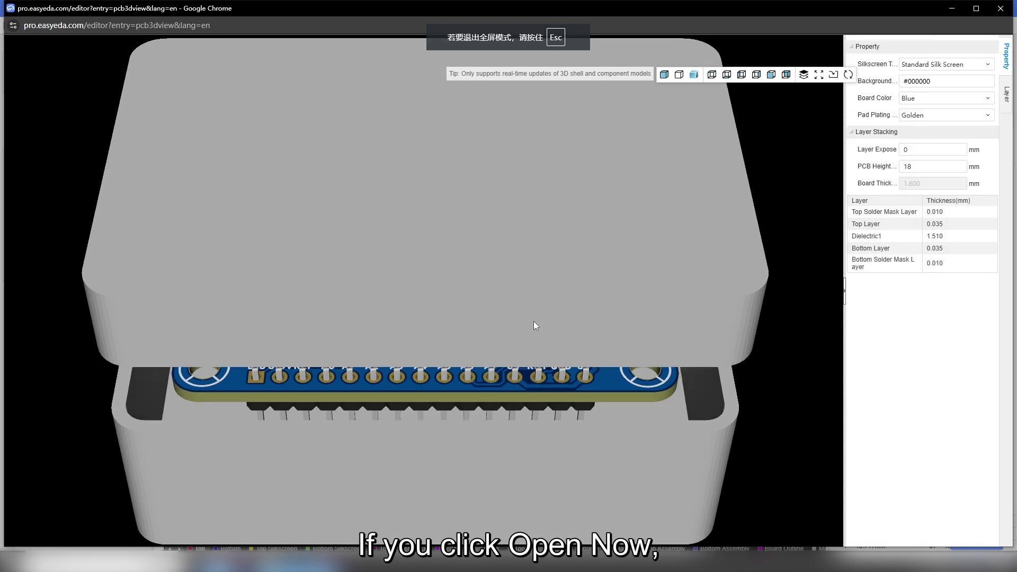
# Inspect the generated enclosure and the board inside it from several angles in the 3D preview
pyautogui.moveTo(535, 325); pyautogui.dragTo(434, 233)
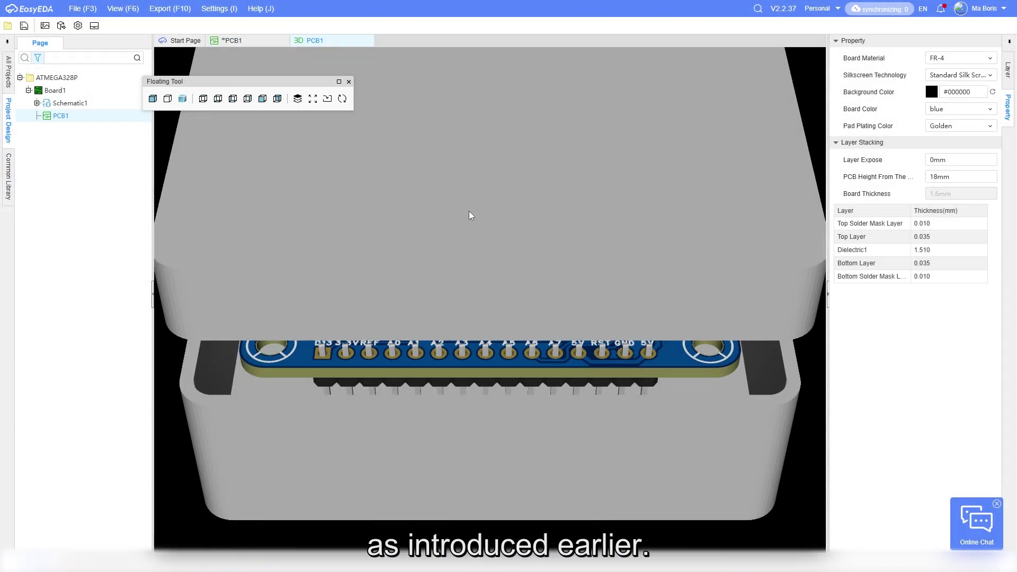
pyautogui.moveTo(469, 211); pyautogui.dragTo(497, 233)
pyautogui.scroll(2, 459, 221)
pyautogui.scroll(-5, 459, 221)
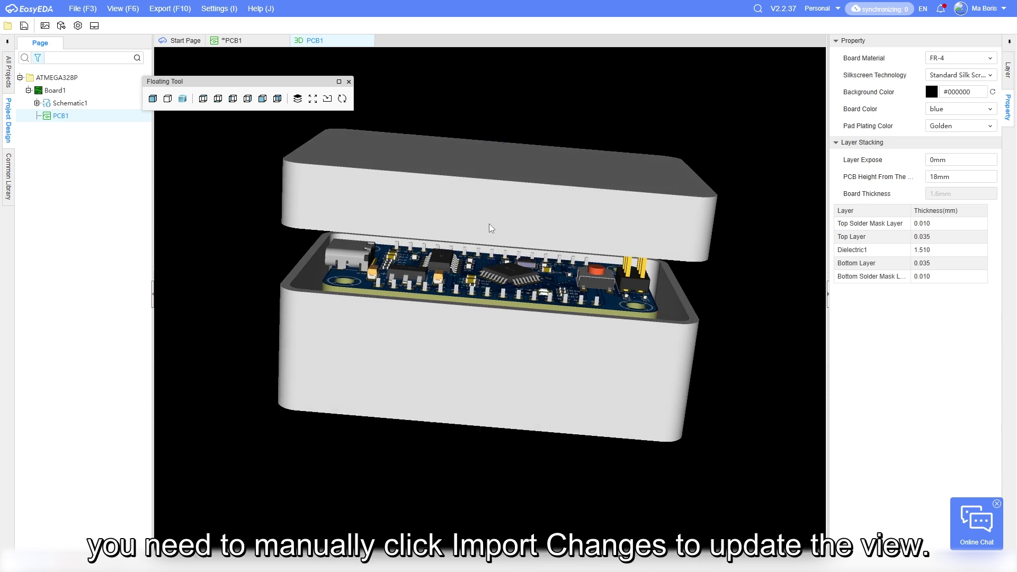
pyautogui.moveTo(486, 227); pyautogui.dragTo(462, 233)
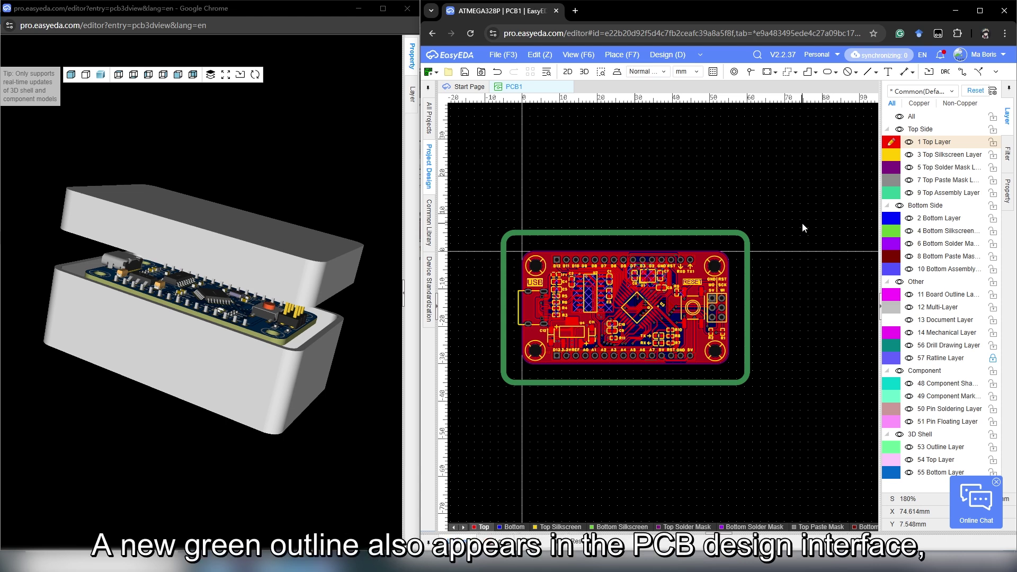
# Make the 3D shell Outline Layer active and delete the generated shell outline around the board
pyautogui.click(749, 272)
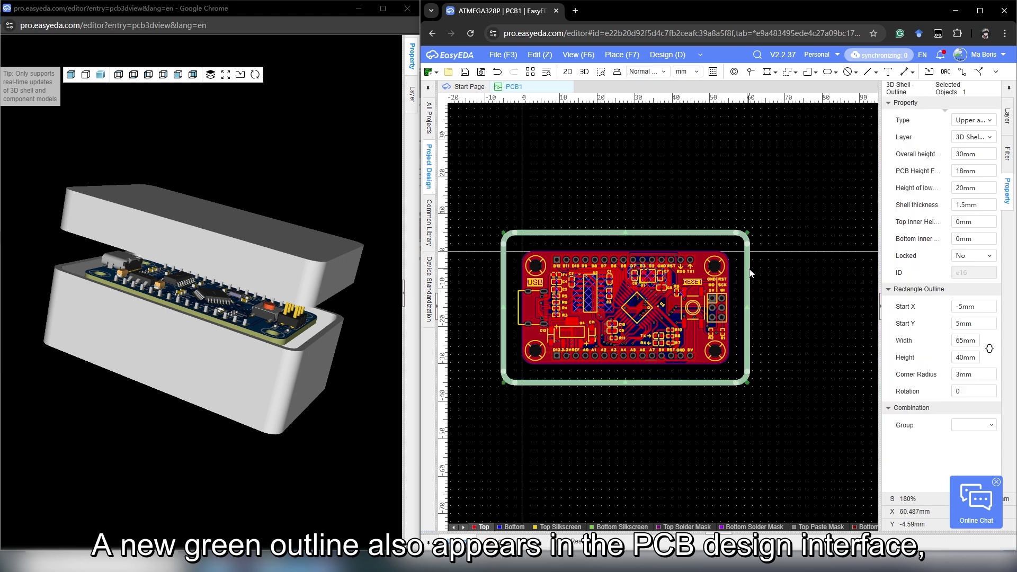
pyautogui.click(839, 197)
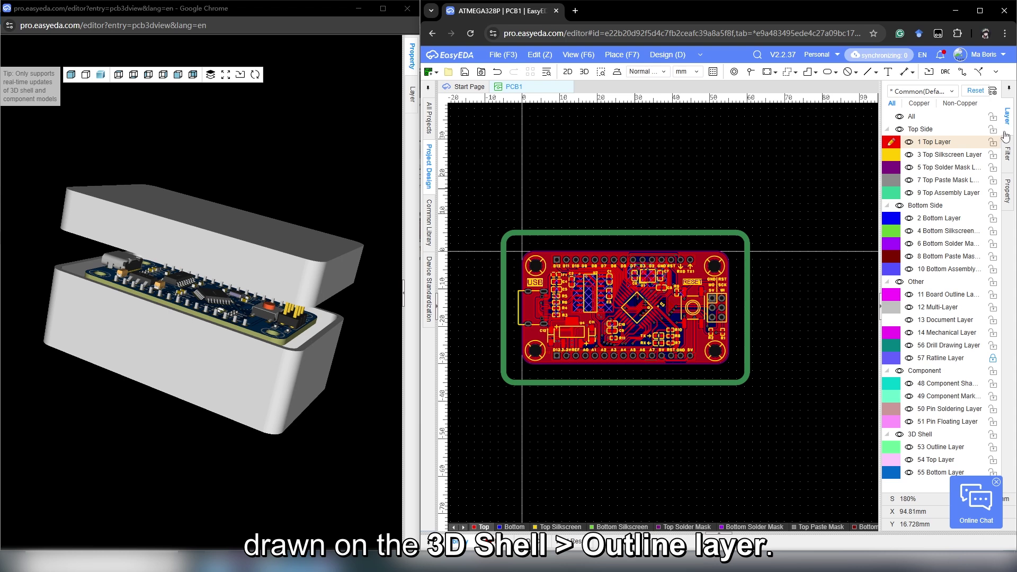
pyautogui.click(900, 447)
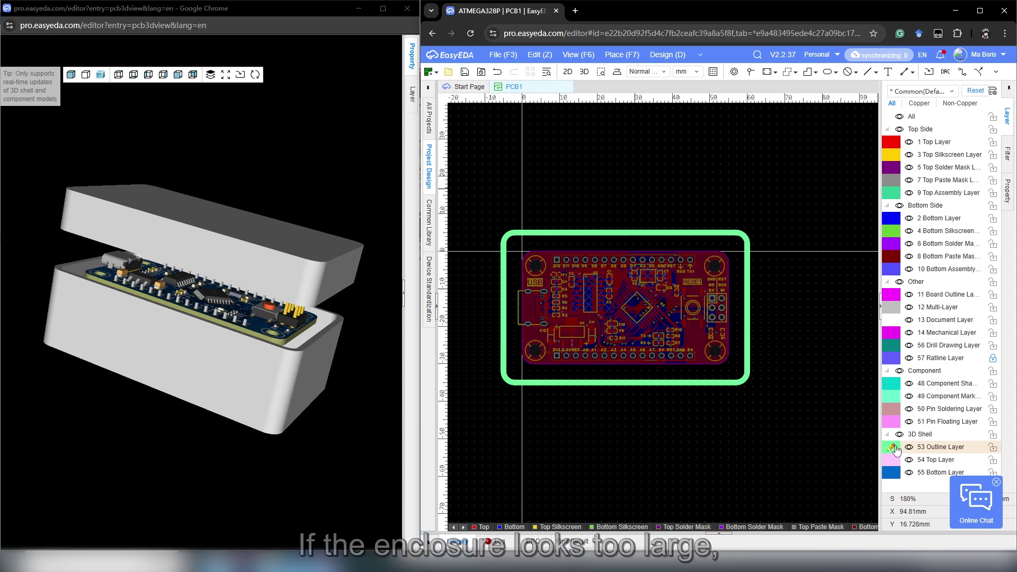
pyautogui.click(747, 313)
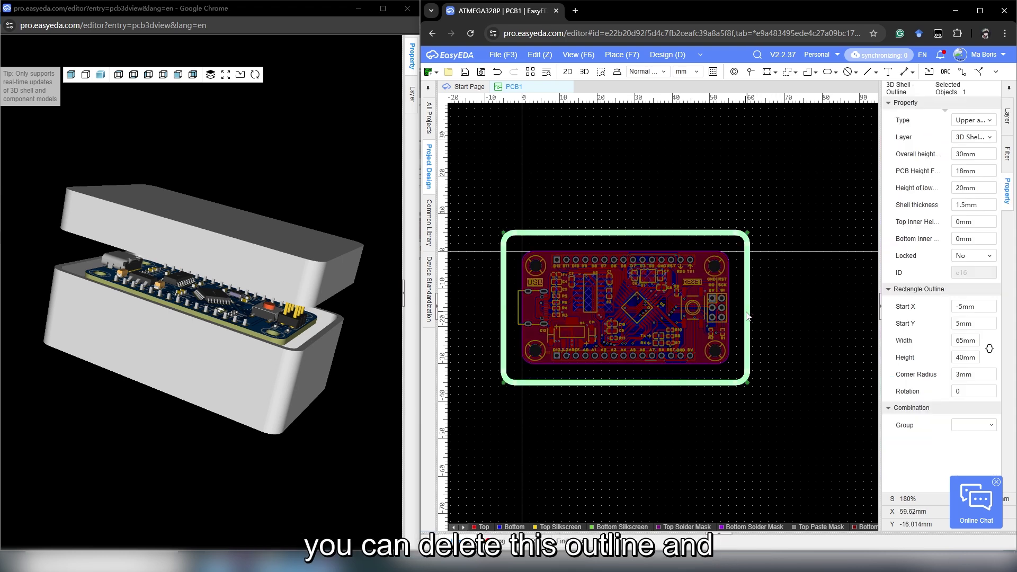
pyautogui.press('Delete')
# Generate a new 3D shell outline from the board outline with an extension distance of 2 mm
pyautogui.click(730, 299)
pyautogui.rightClick(730, 301)
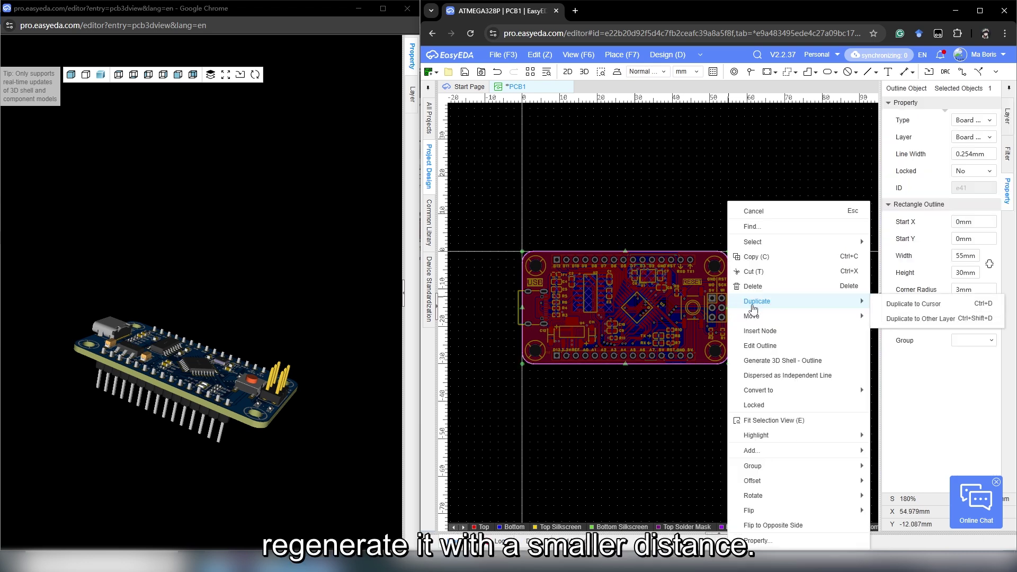
pyautogui.click(794, 361)
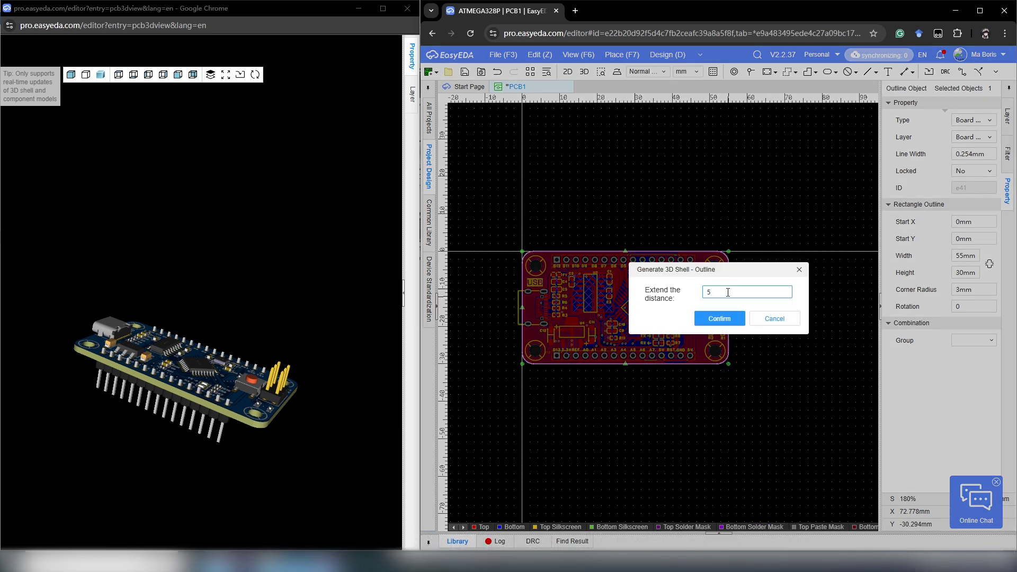
pyautogui.click(721, 318)
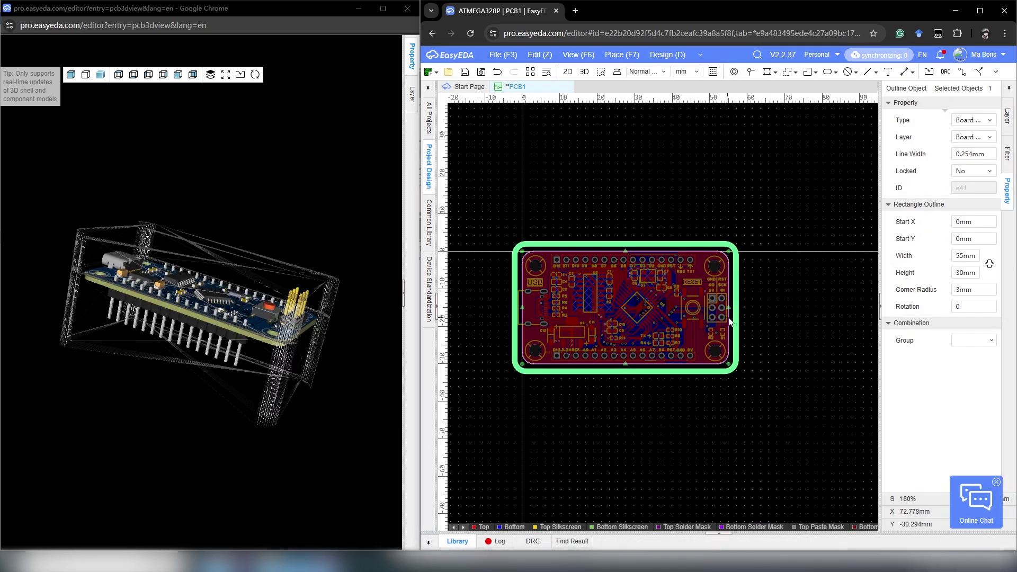
pyautogui.click(769, 308)
# Explode the 3D preview slightly to increase the gap between the enclosure's upper and lower shells
pyautogui.click(340, 211)
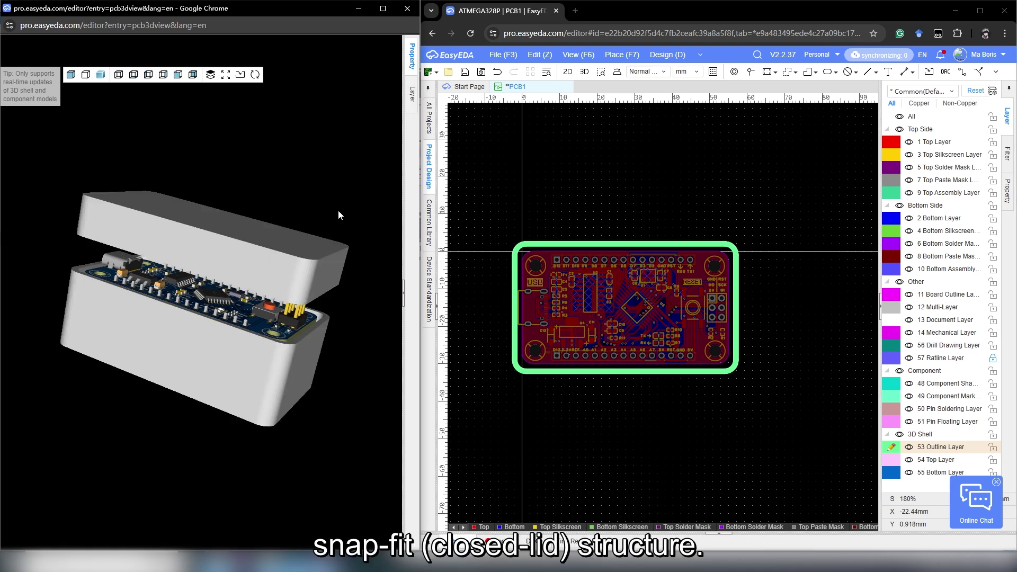
pyautogui.click(211, 74)
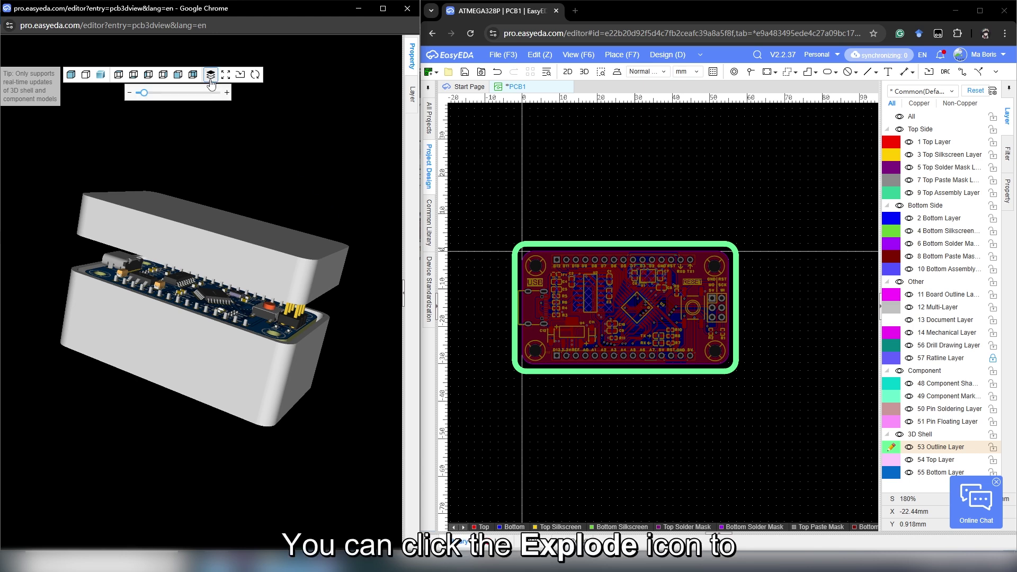
pyautogui.moveTo(150, 96)
pyautogui.mouseDown()
pyautogui.moveTo(193, 96)
pyautogui.moveTo(135, 103)
pyautogui.moveTo(151, 104)
pyautogui.mouseUp()
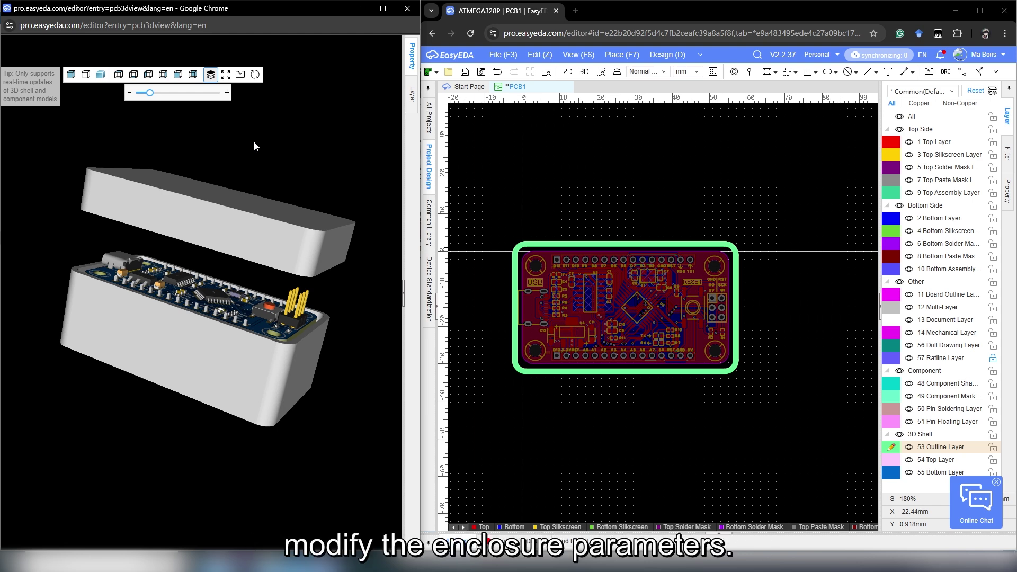
# Change the shell outline's type to Push cover and slide the lid further open in the exploded preview
pyautogui.click(683, 243)
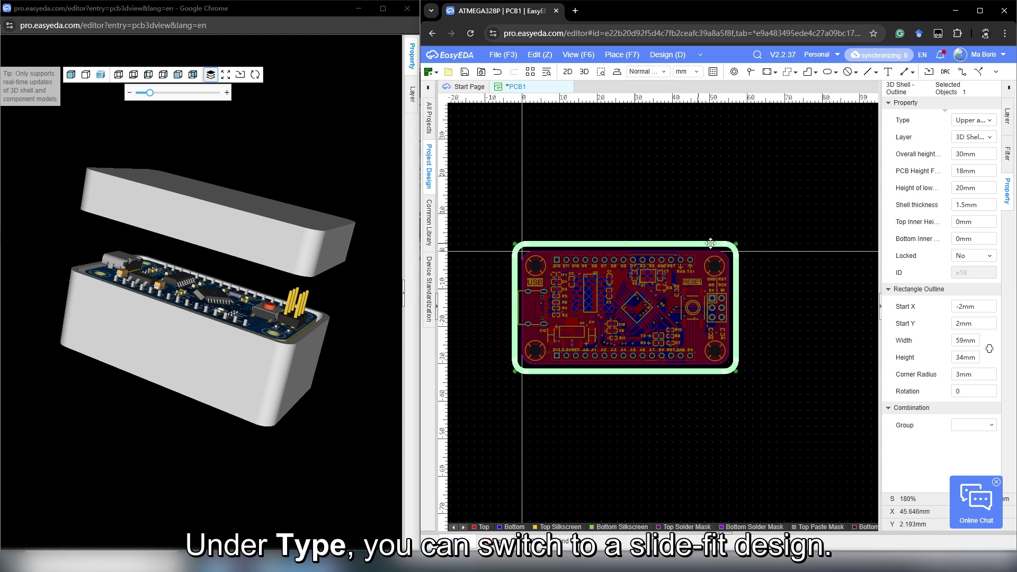
pyautogui.click(980, 121)
pyautogui.click(980, 134)
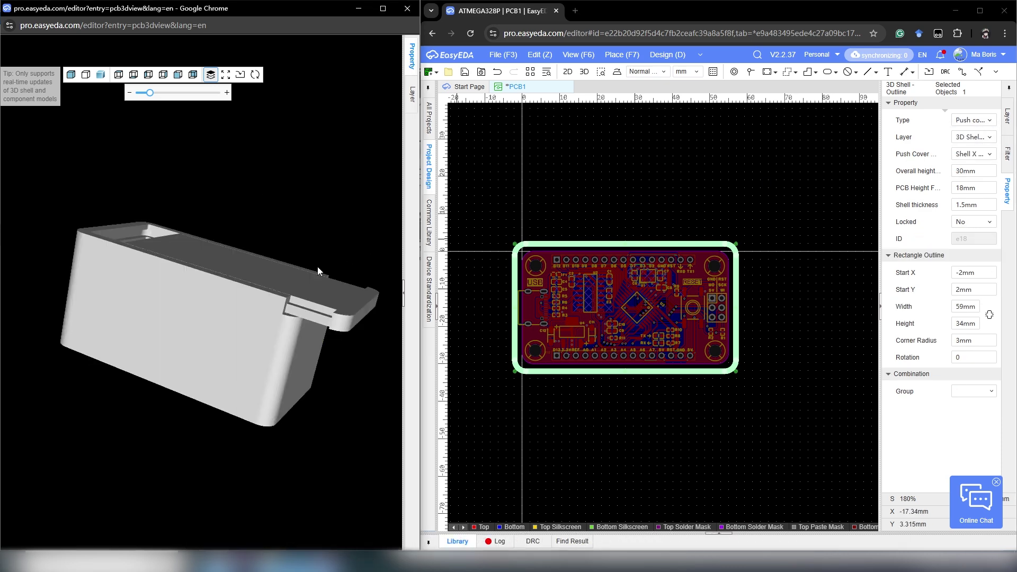
pyautogui.moveTo(316, 265); pyautogui.dragTo(210, 187)
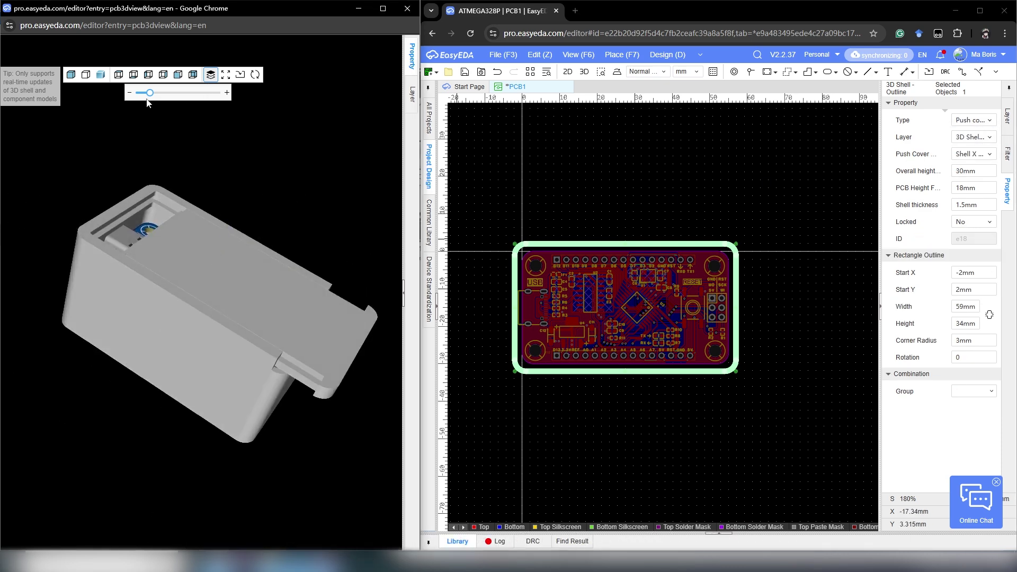
pyautogui.moveTo(149, 93); pyautogui.dragTo(171, 101)
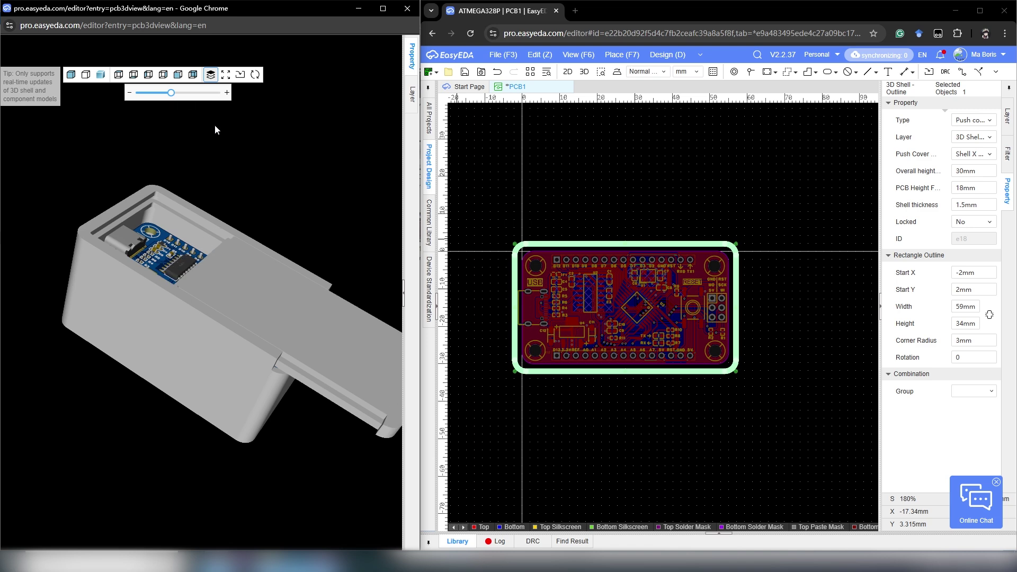
# Set the shell outline's type back to the upper and lower shell structure
pyautogui.click(603, 167)
pyautogui.click(734, 248)
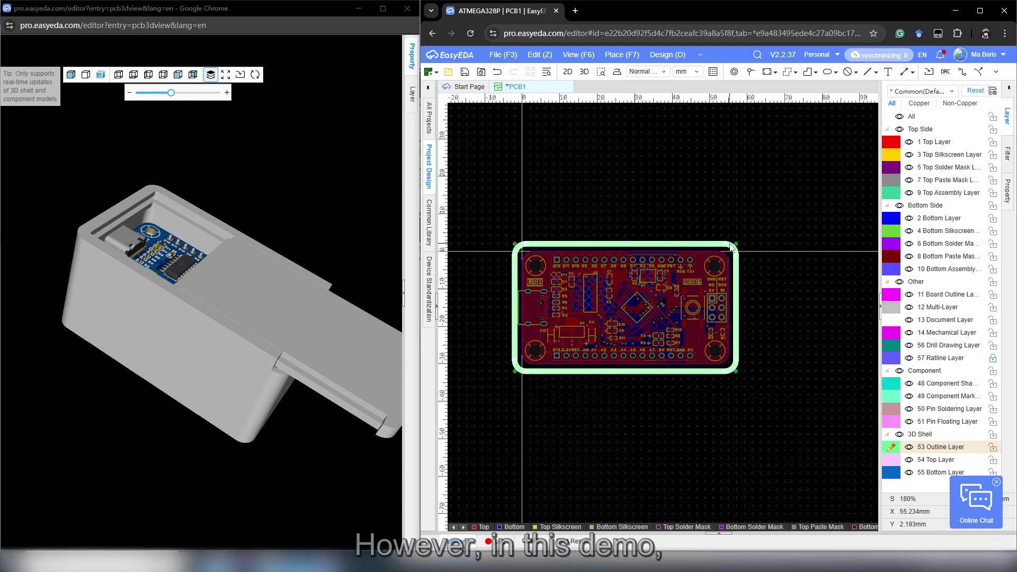
pyautogui.click(982, 122)
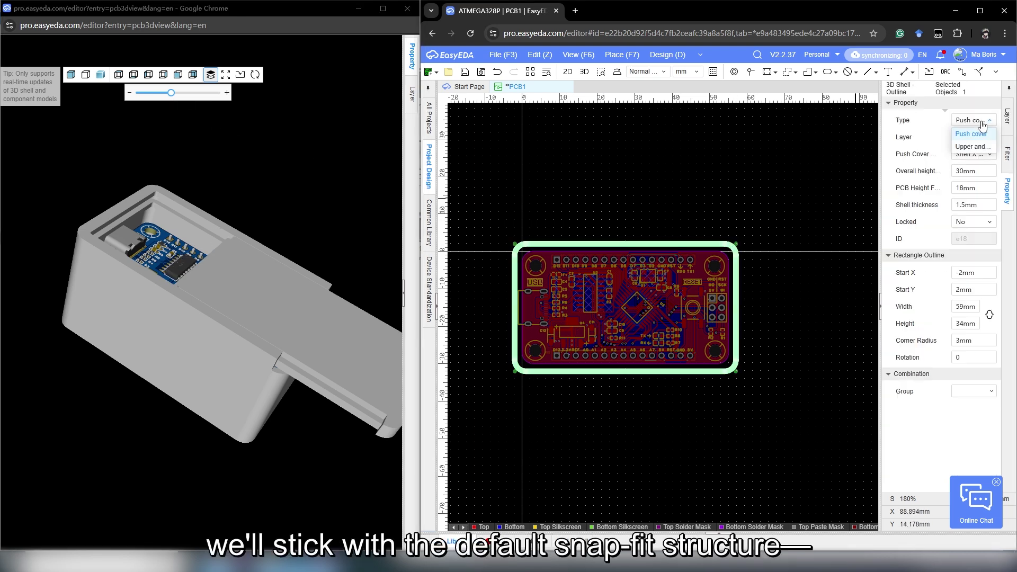
pyautogui.click(971, 147)
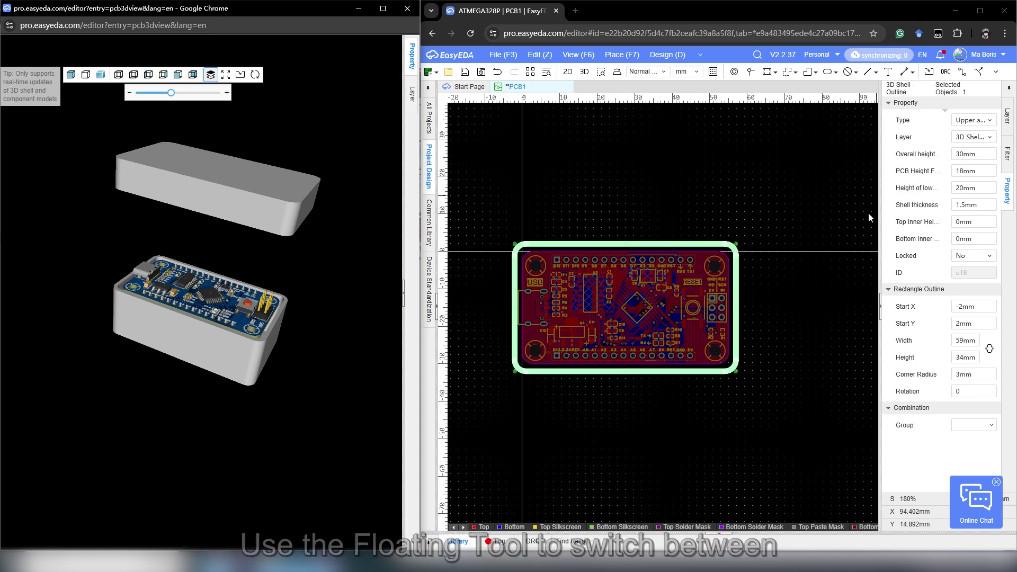
# Compare the wireframe and colored board-only display modes in the 3D preview and return to the solid view
pyautogui.click(84, 79)
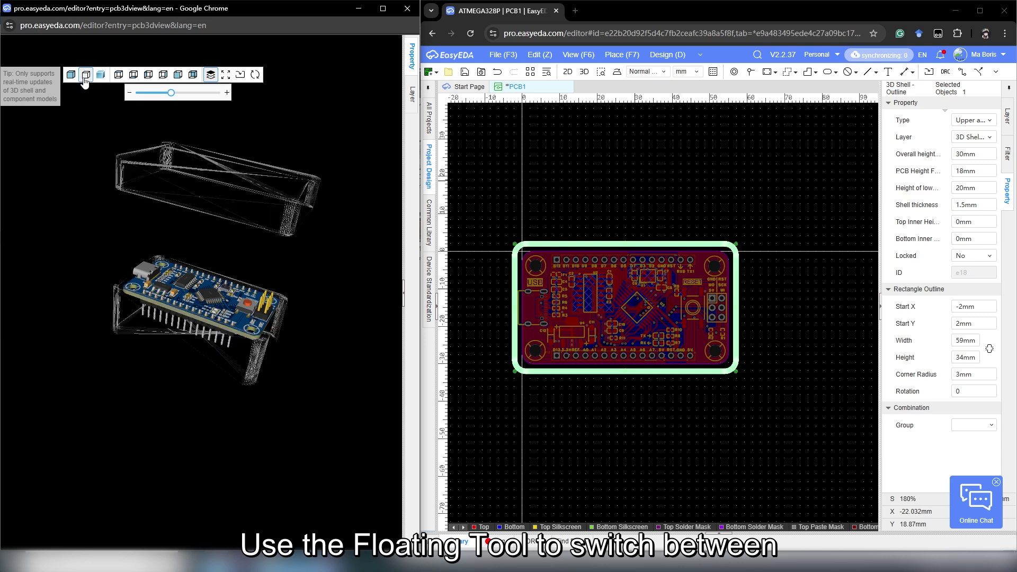
pyautogui.click(101, 78)
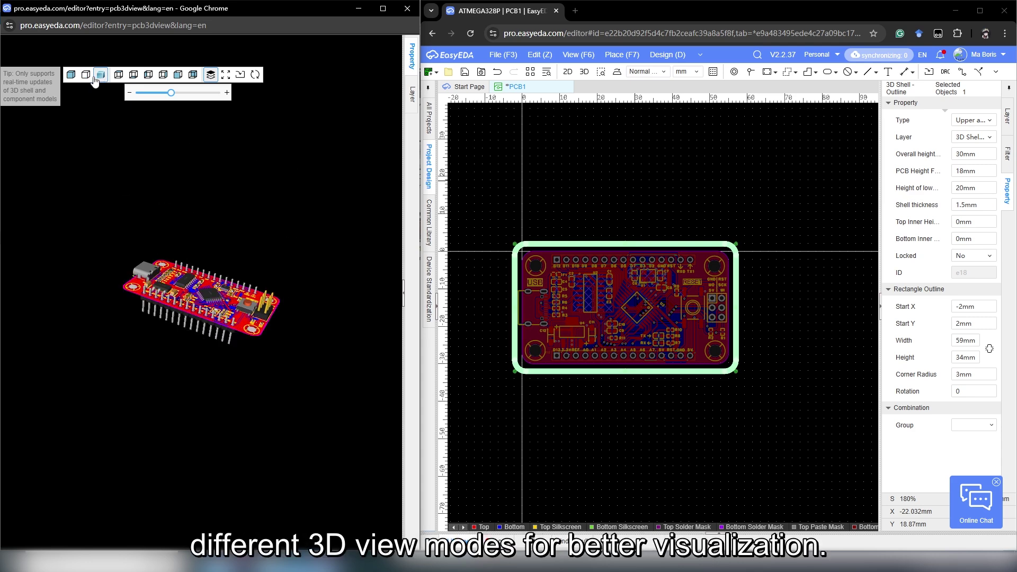
pyautogui.click(85, 77)
pyautogui.click(74, 78)
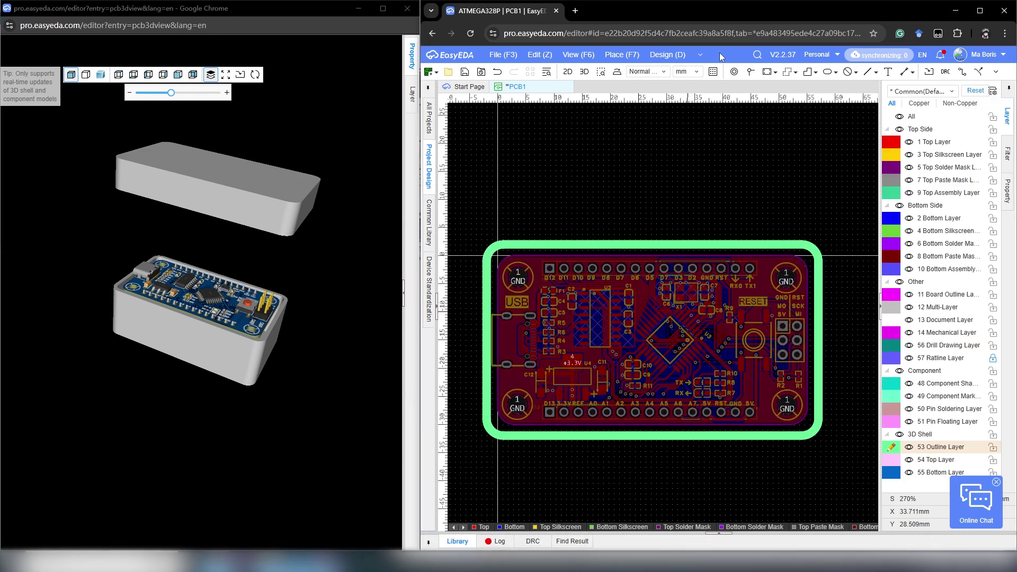
# Place a 3D shell screw pillar centered on the mounting hole above the USB label, at about X 3.6 mm, Y -3.8 mm
pyautogui.click(624, 56)
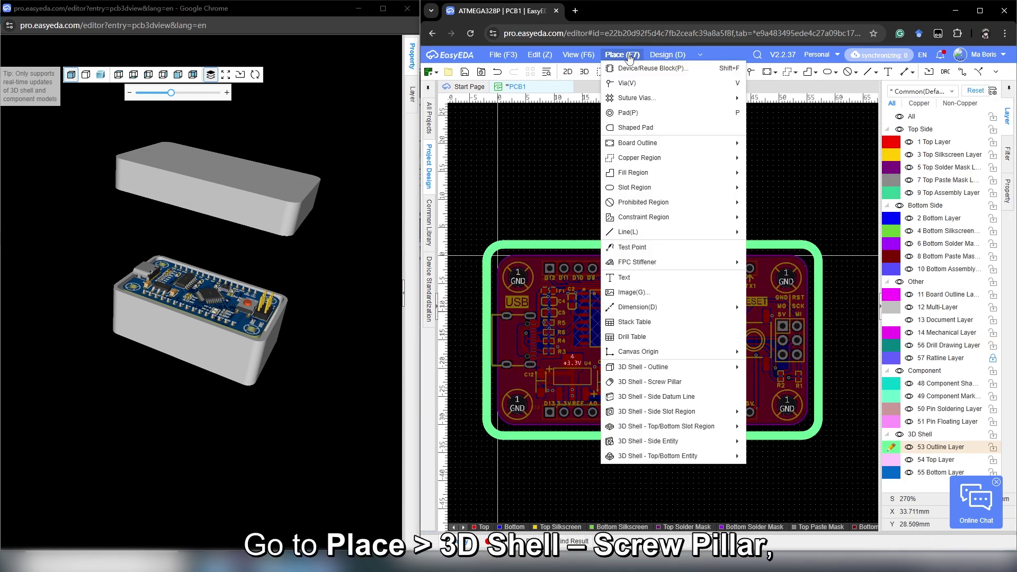
pyautogui.click(651, 382)
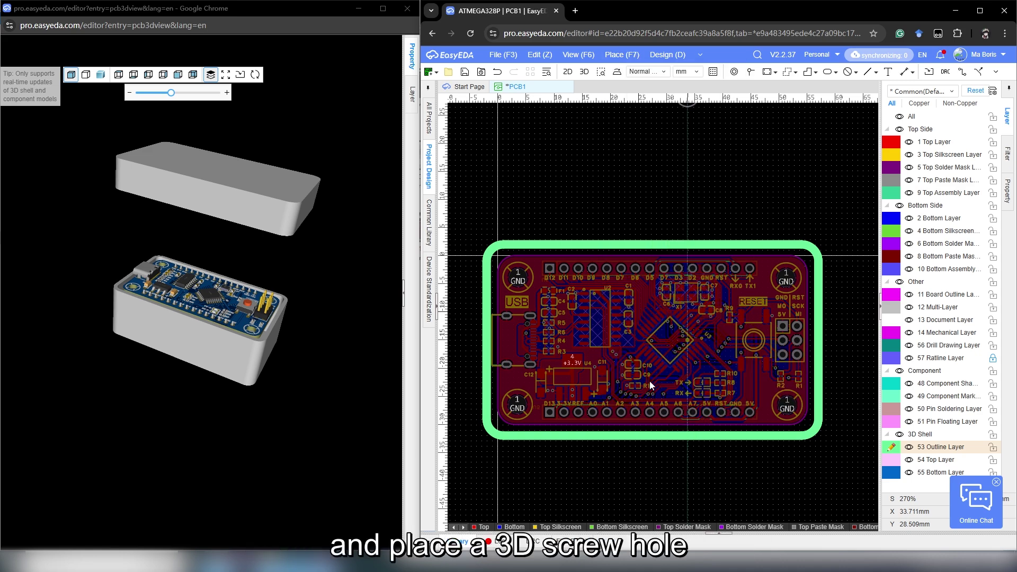
pyautogui.scroll(6, 517, 276)
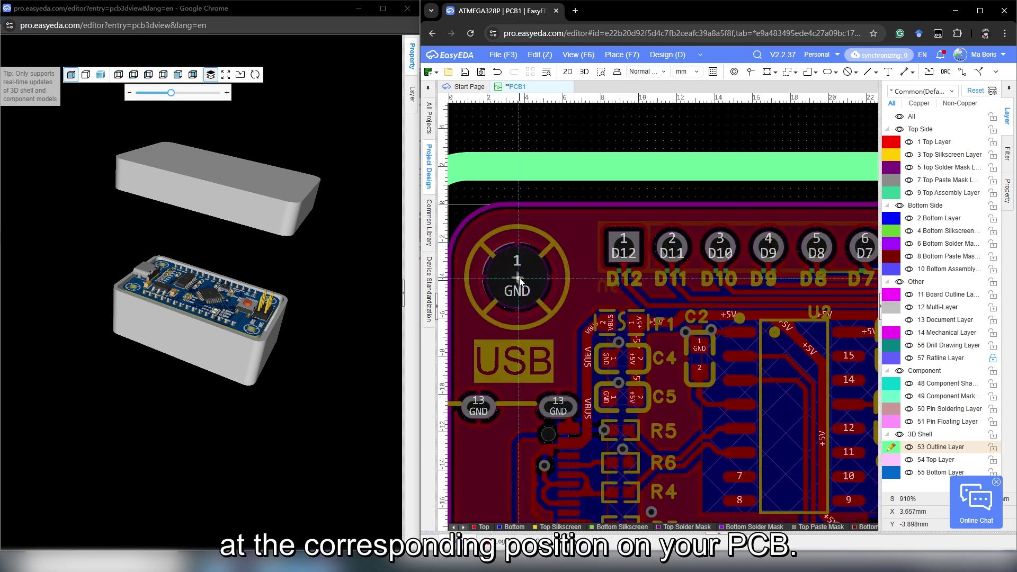
pyautogui.scroll(6, 517, 276)
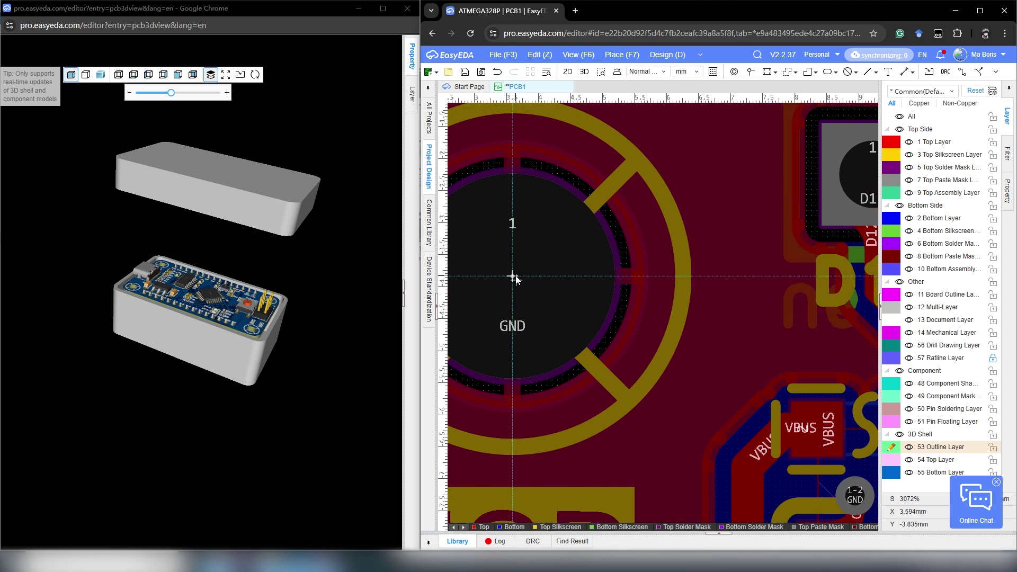
pyautogui.click(513, 276)
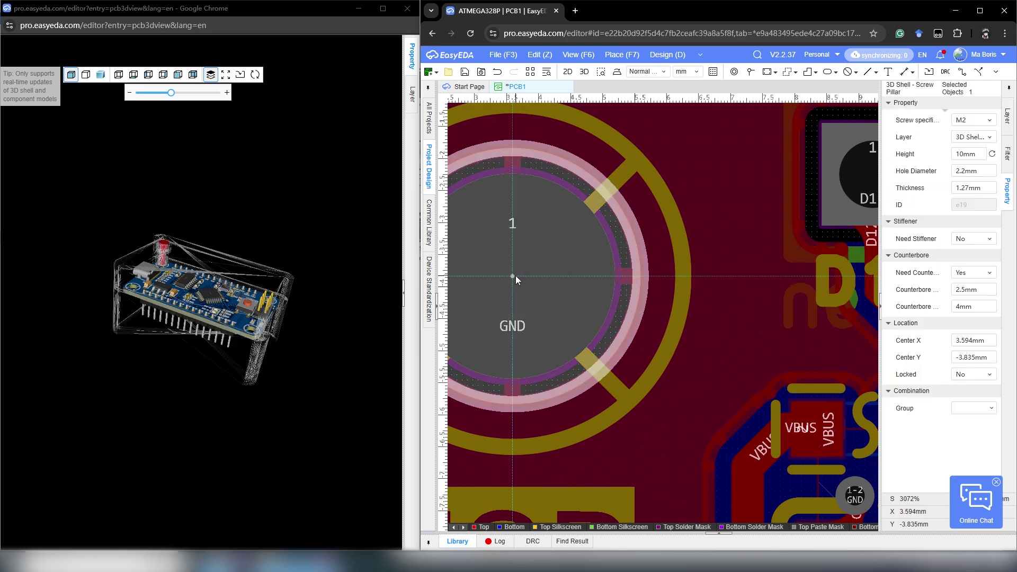
pyautogui.scroll(-10, 516, 276)
pyautogui.click(552, 176)
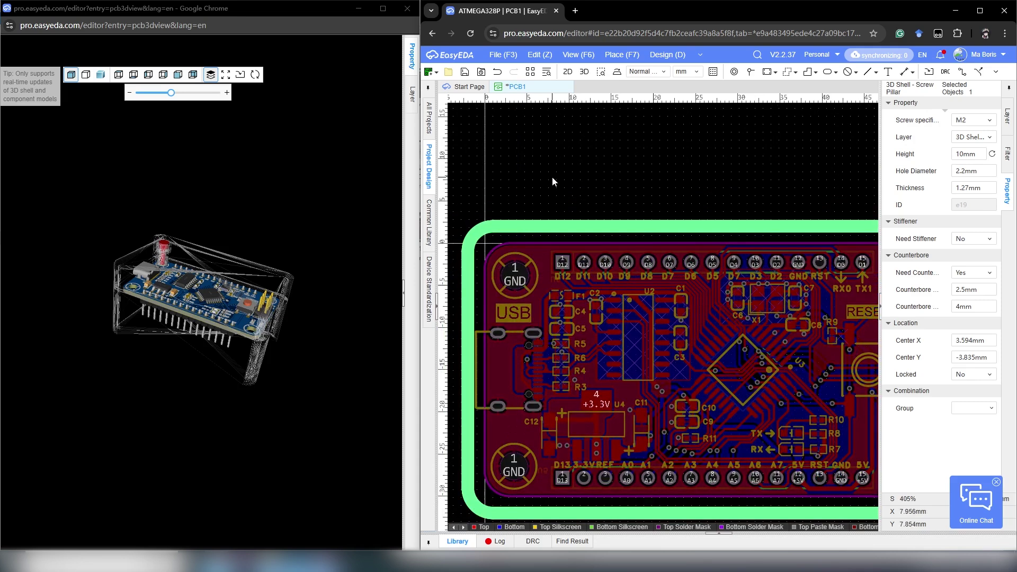
# Make the 3D shell Top Layer the active layer to highlight the screw pillar
pyautogui.click(322, 227)
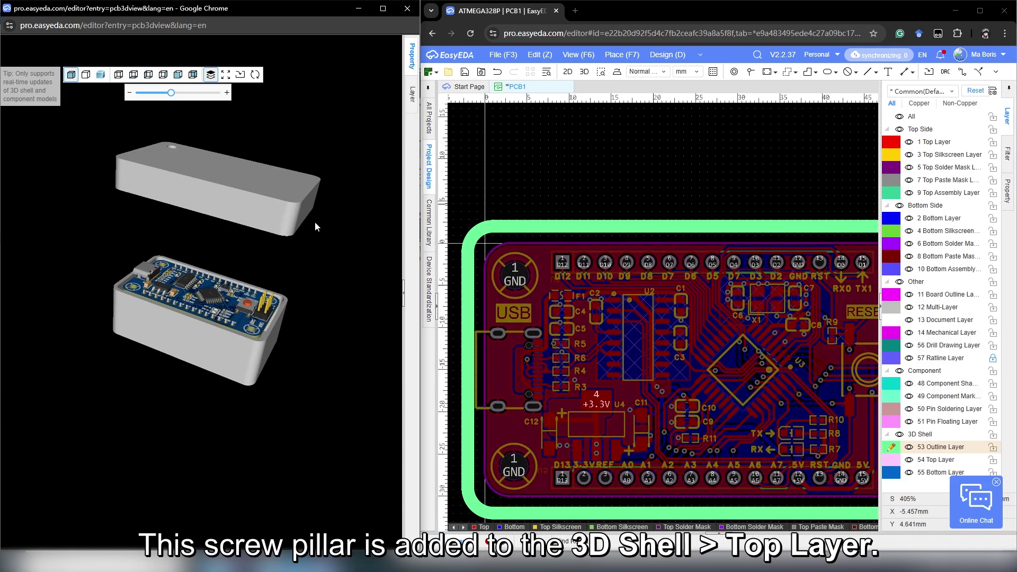
pyautogui.click(895, 469)
pyautogui.click(894, 461)
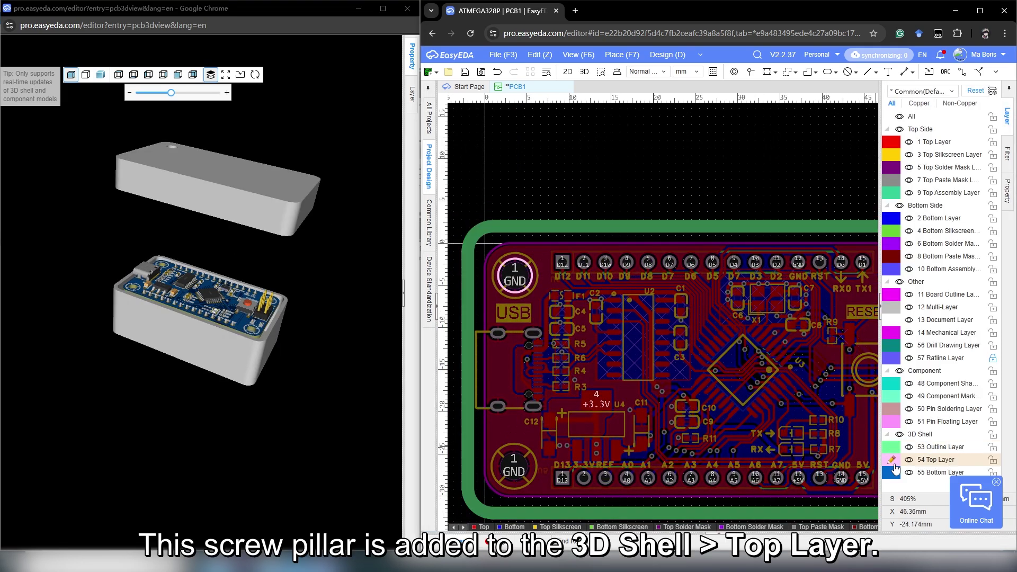
# Set the screw specification of the upper shell's pillar above the USB label to M3
pyautogui.click(357, 191)
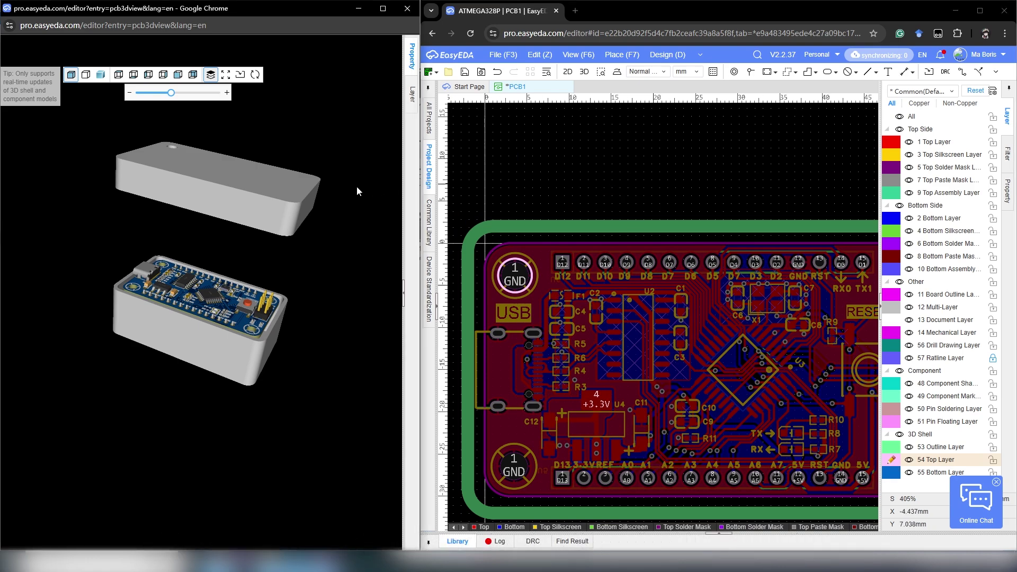
pyautogui.moveTo(276, 206); pyautogui.dragTo(253, 273)
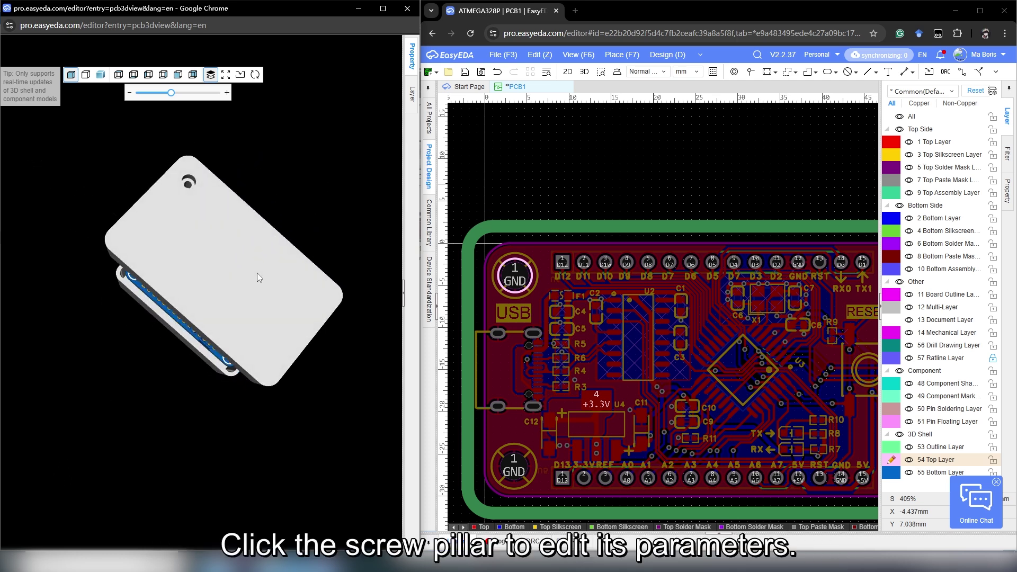
pyautogui.click(532, 282)
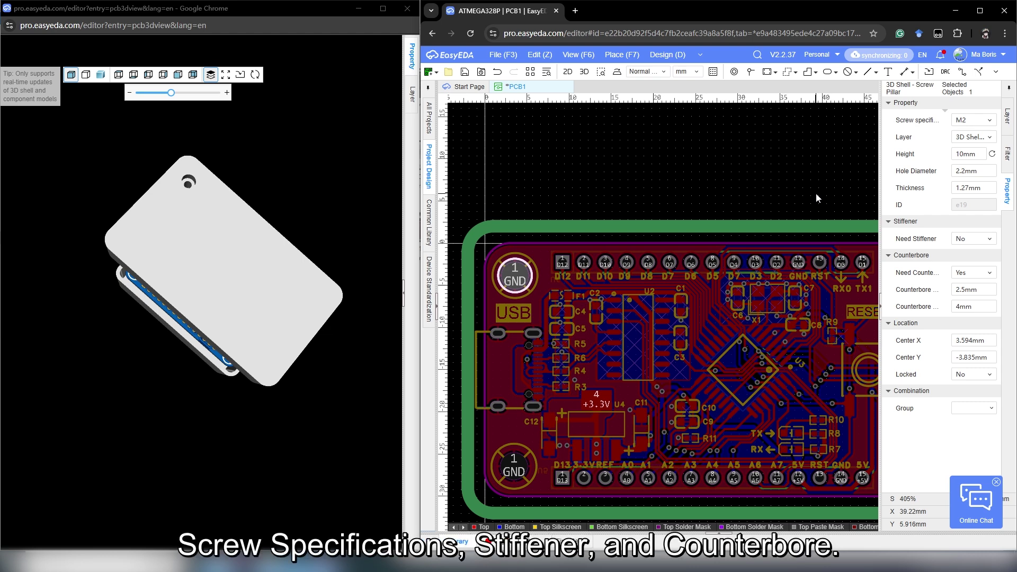
pyautogui.click(977, 121)
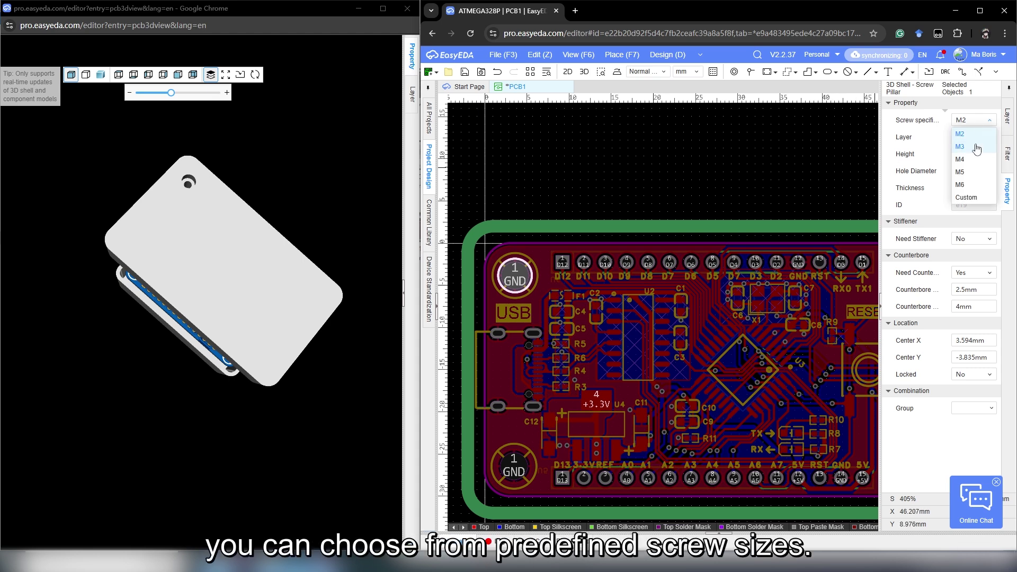
pyautogui.click(977, 149)
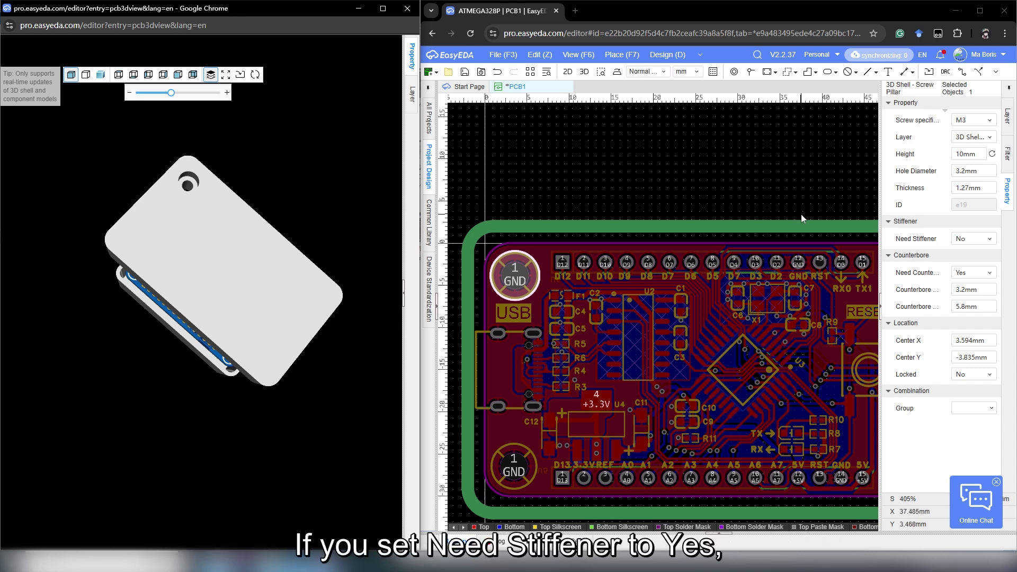
# Set Need Stiffener to Yes on the M3 screw pillar and inspect its ribs inside the upper shell
pyautogui.click(973, 240)
pyautogui.click(972, 253)
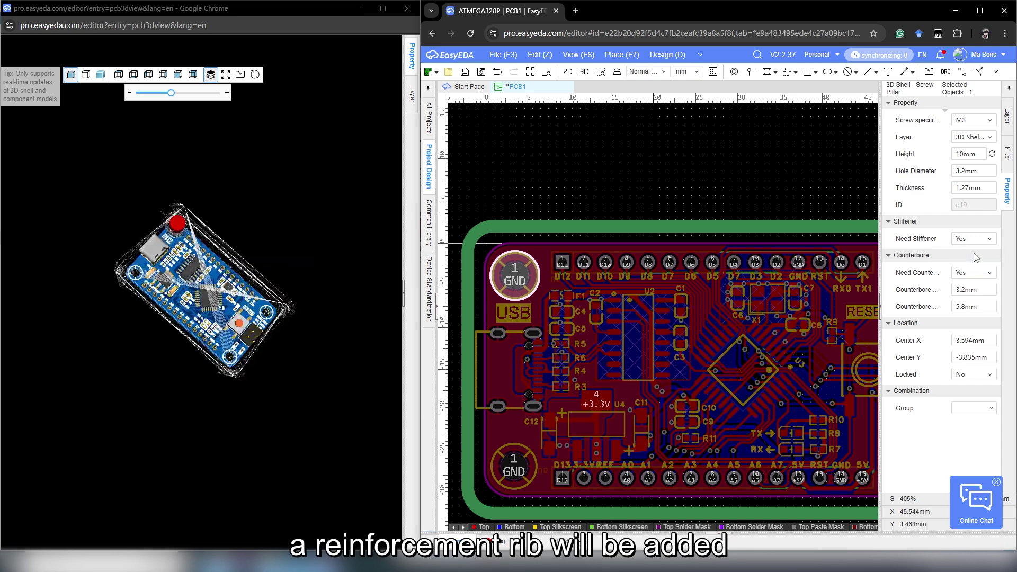
pyautogui.click(340, 263)
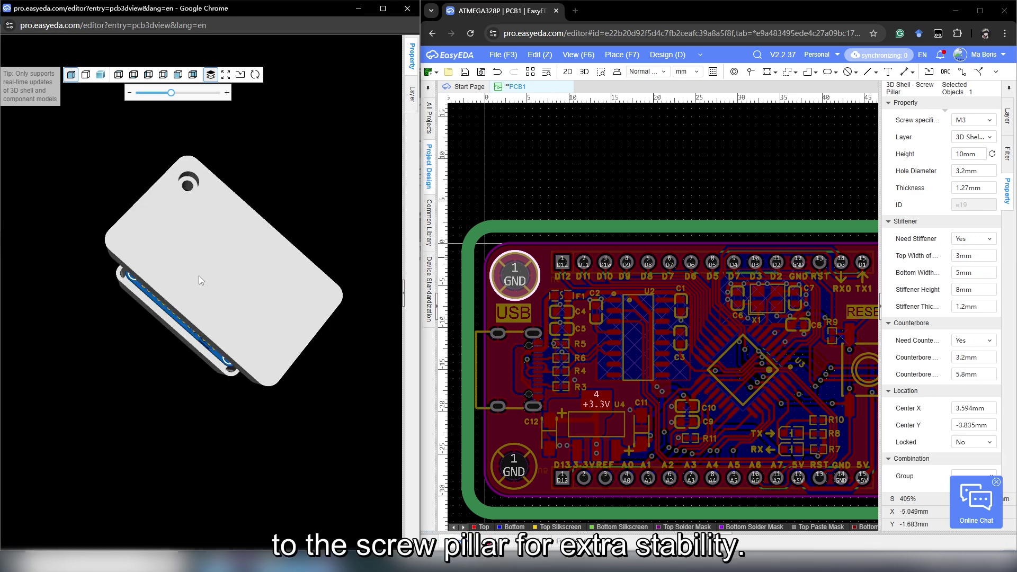
pyautogui.moveTo(199, 275); pyautogui.dragTo(282, 190)
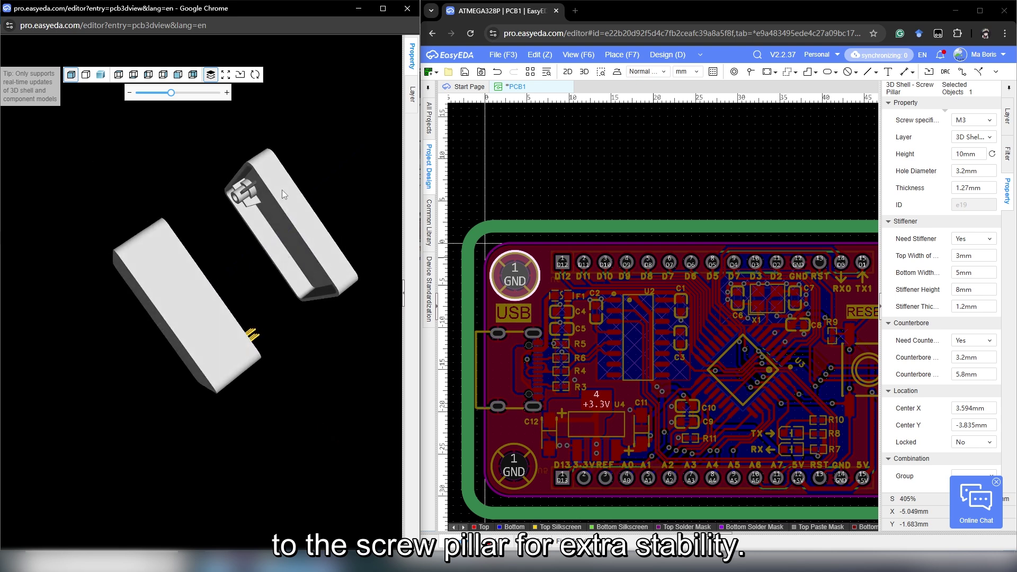
# Set the screw pillar's Need Counterbore option to No and inspect the outside of the upper shell
pyautogui.click(987, 342)
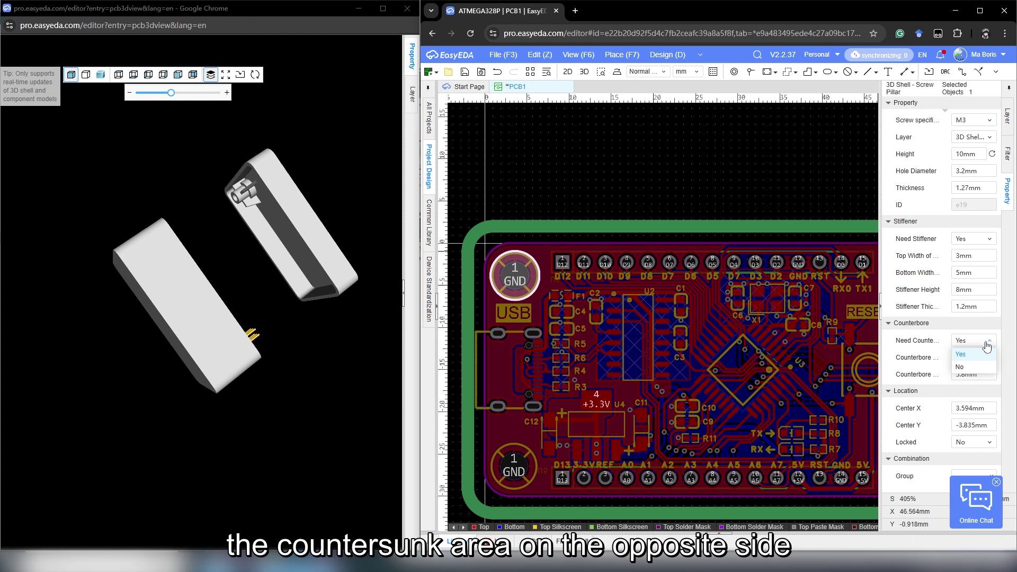
pyautogui.click(979, 368)
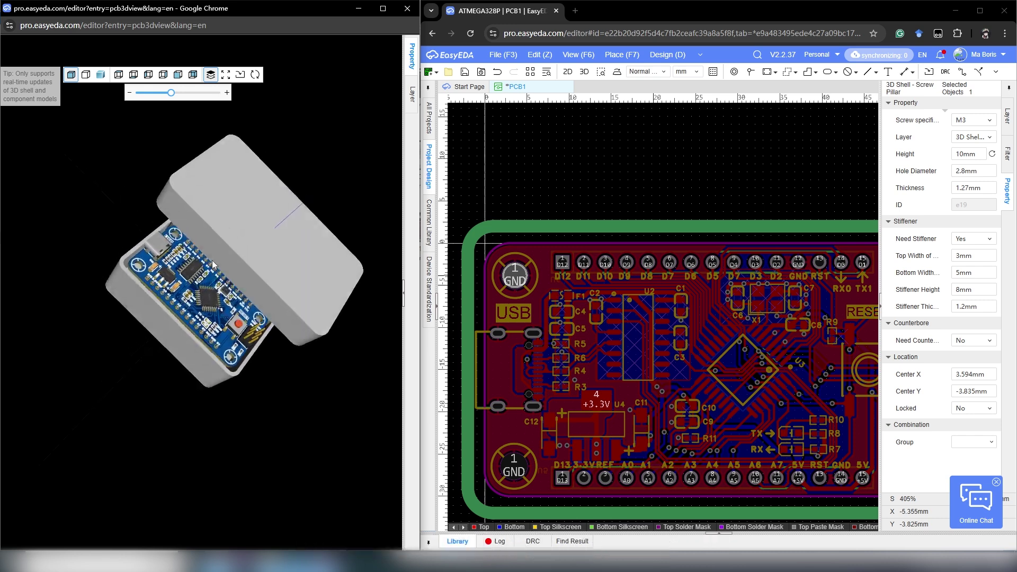
pyautogui.moveTo(207, 268)
pyautogui.mouseDown()
pyautogui.moveTo(260, 208)
pyautogui.moveTo(200, 257)
pyautogui.mouseUp()
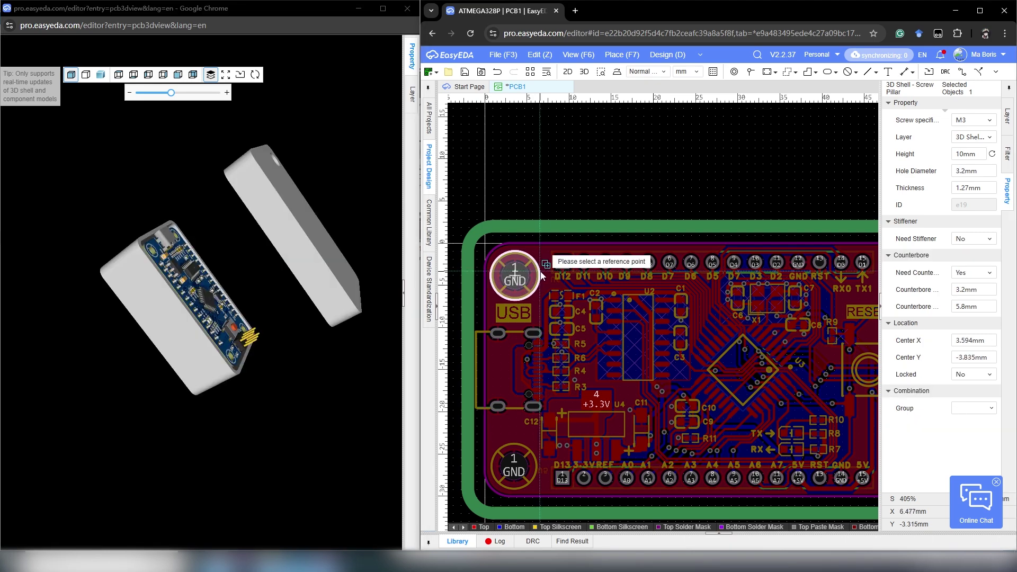
# Copy the upper shell's M3 screw pillar onto the three remaining mounting holes, centering each copy, and check the shell in 3D
pyautogui.scroll(5, 525, 403)
pyautogui.click(501, 453)
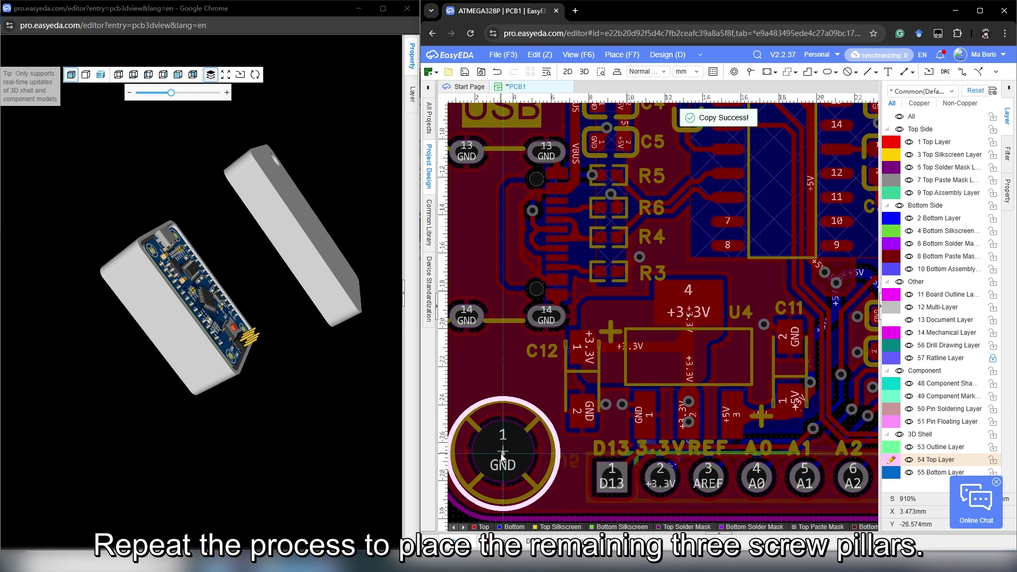
pyautogui.scroll(-5, 503, 452)
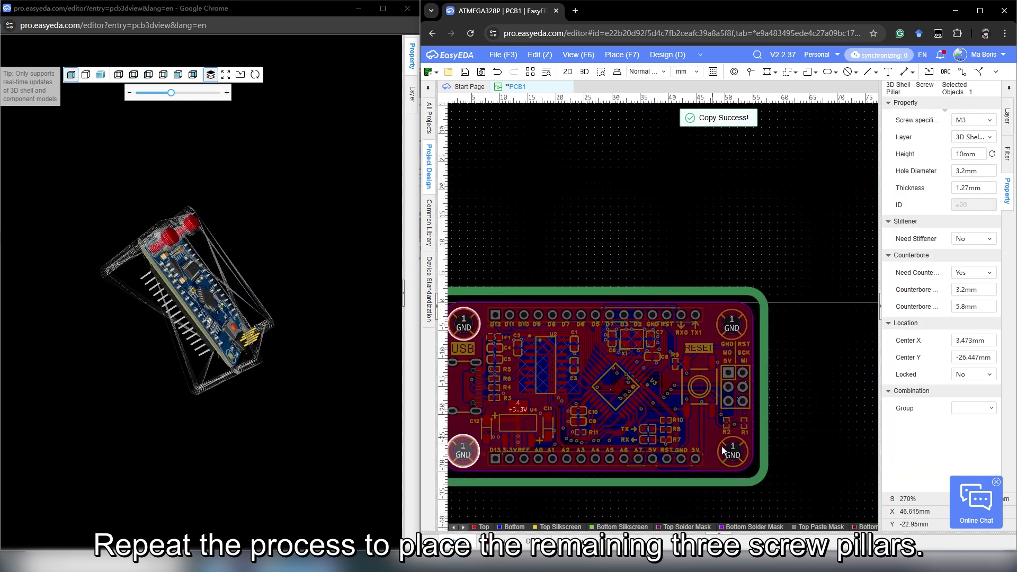
pyautogui.scroll(5, 774, 452)
pyautogui.click(681, 419)
pyautogui.scroll(-5, 686, 344)
pyautogui.scroll(6, 689, 307)
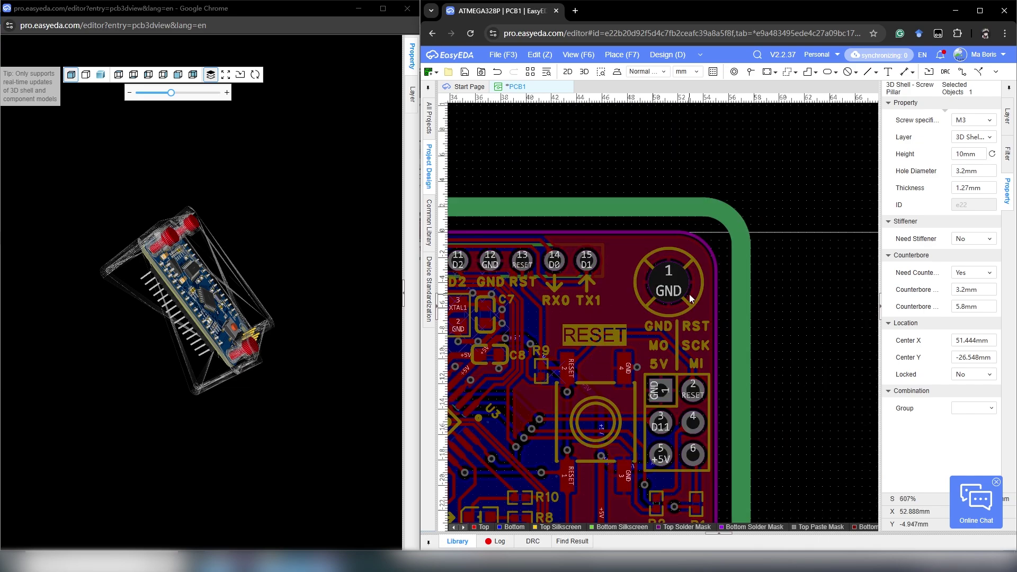
pyautogui.click(647, 273)
pyautogui.scroll(-8, 649, 275)
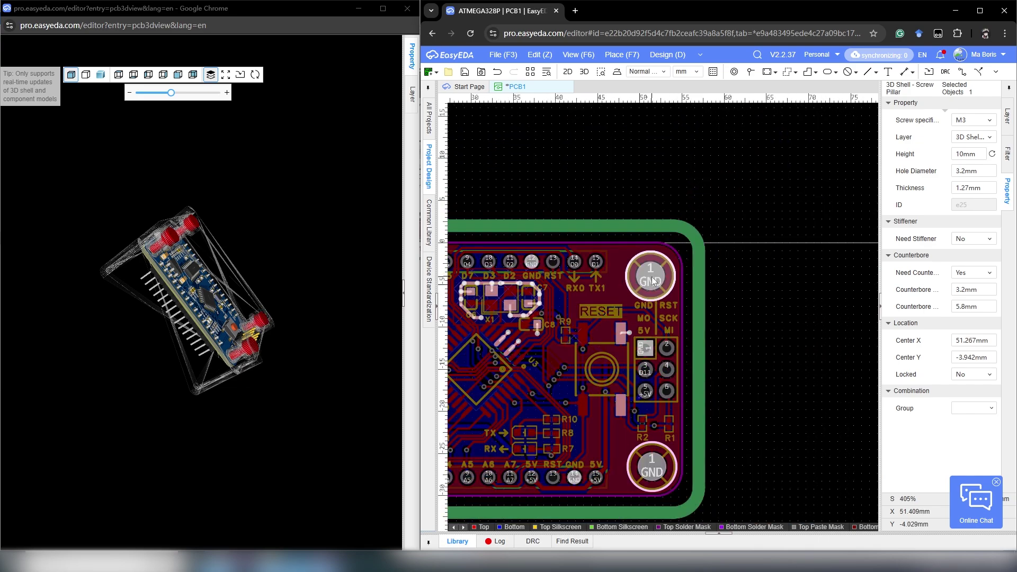
pyautogui.moveTo(606, 228); pyautogui.dragTo(629, 236, button='right')
pyautogui.click(296, 266)
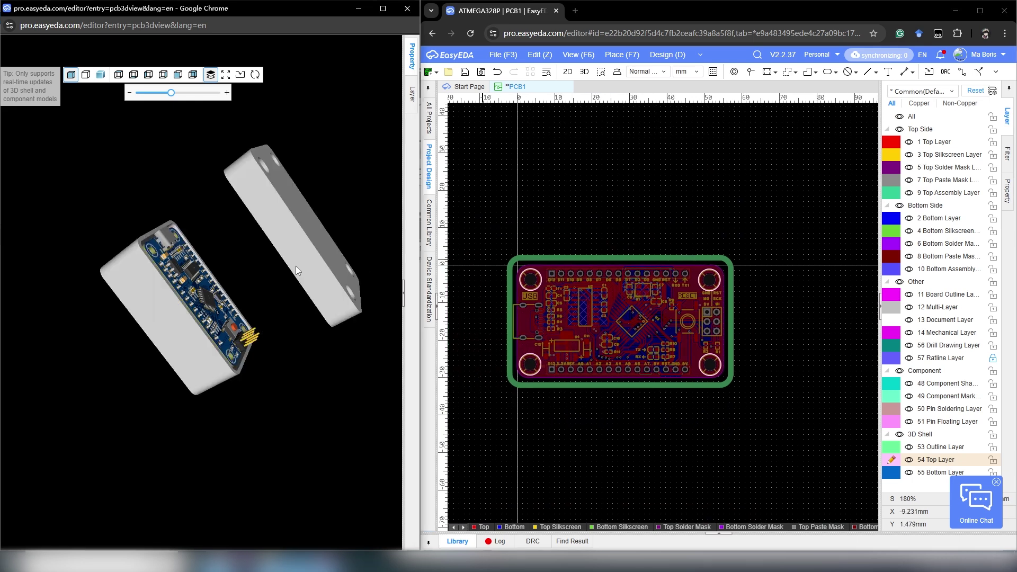
pyautogui.moveTo(314, 260); pyautogui.dragTo(311, 262)
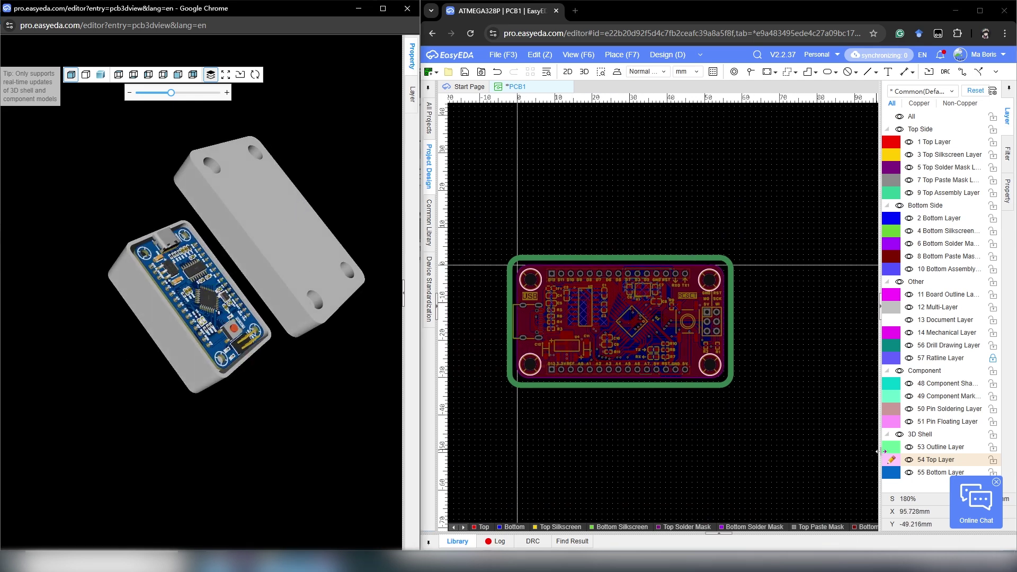
# Make the 3D shell Bottom Layer active and place a screw pillar on the mounting hole above the USB label, at X 3.594 mm, Y -3.835 mm
pyautogui.click(892, 474)
pyautogui.scroll(2, 566, 275)
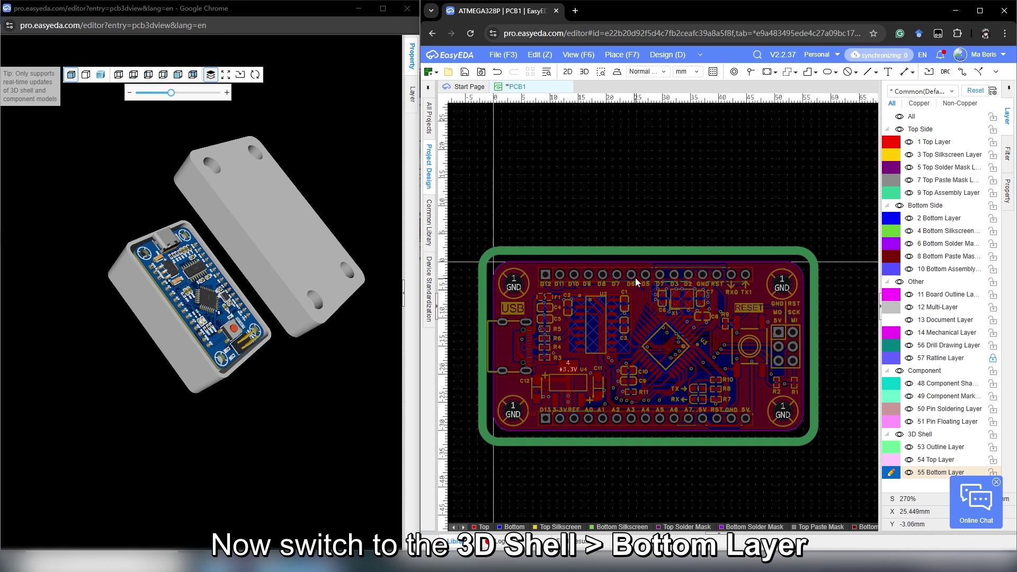
pyautogui.click(623, 55)
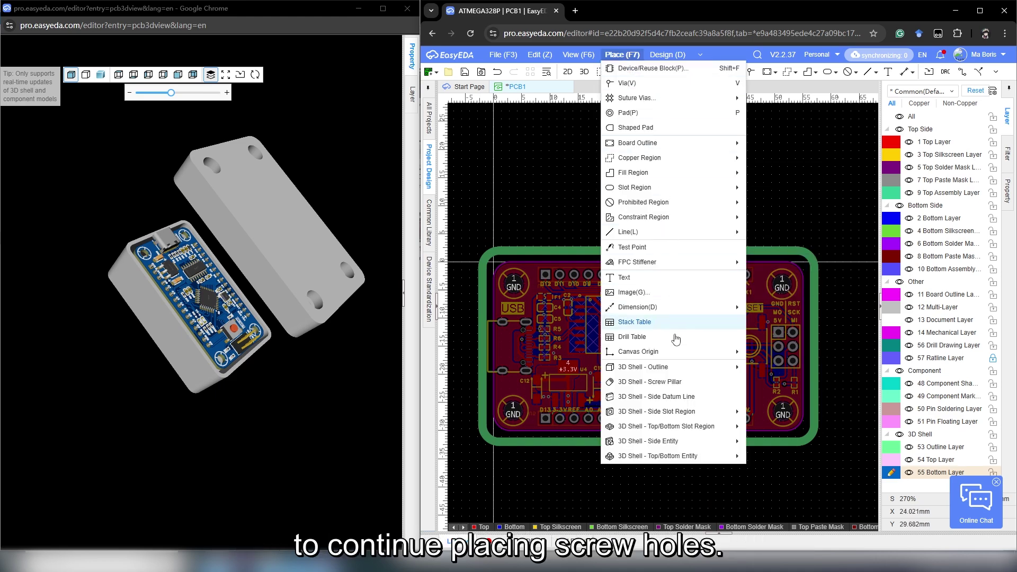
pyautogui.click(668, 381)
pyautogui.scroll(10, 586, 337)
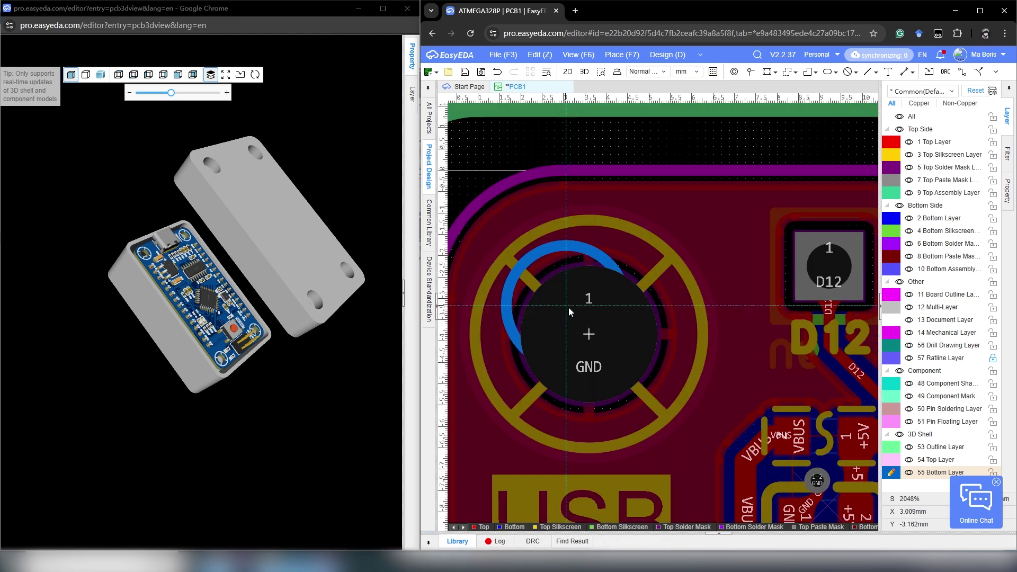
pyautogui.click(590, 335)
pyautogui.scroll(-5, 590, 335)
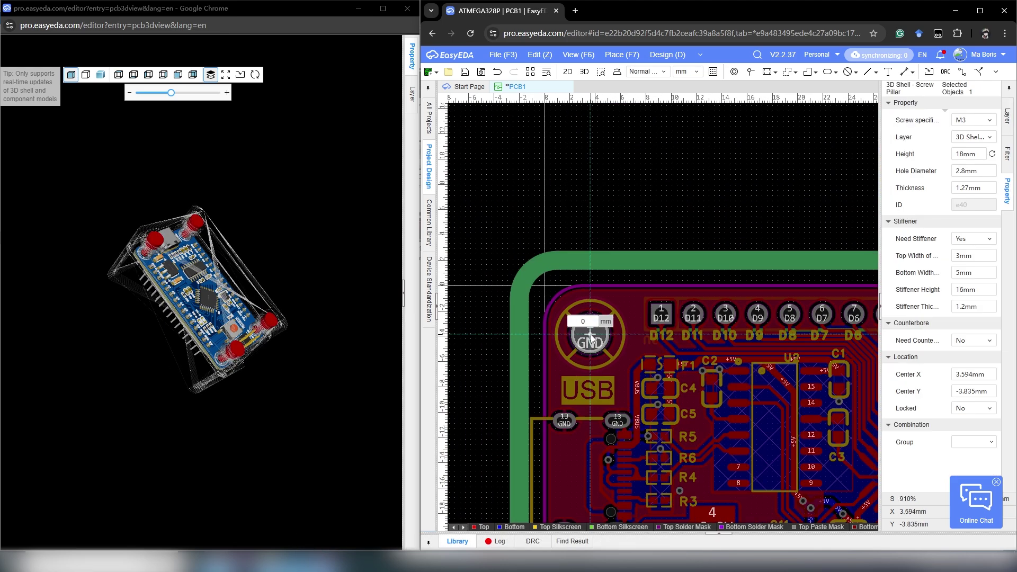
pyautogui.scroll(-3, 596, 348)
pyautogui.scroll(4, 599, 442)
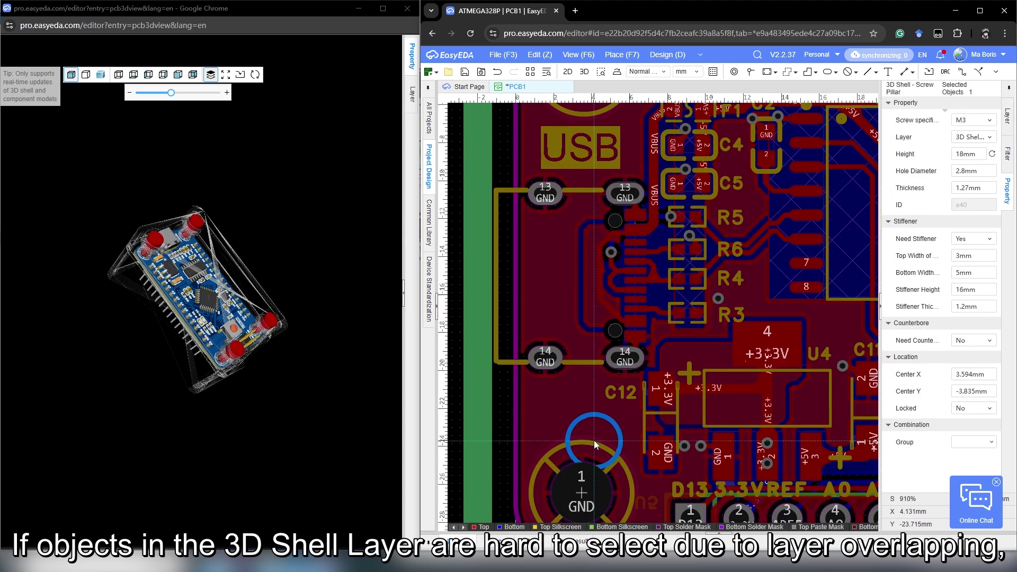
pyautogui.scroll(-2, 593, 440)
pyautogui.scroll(-3, 596, 348)
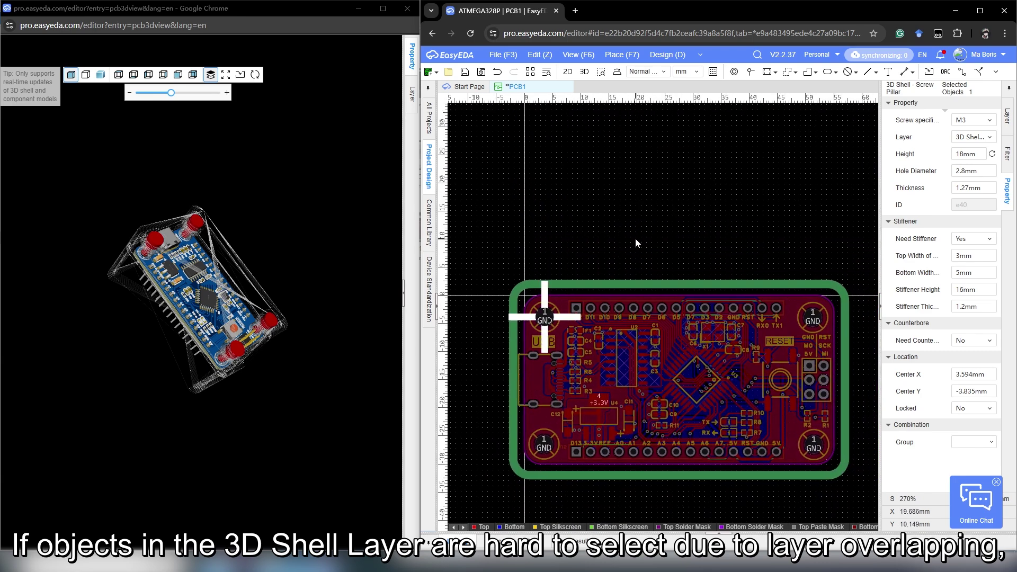
# Hide the Other layer group and set Need Stiffener to No on the bottom-layer screw pillar above the USB label
pyautogui.click(899, 282)
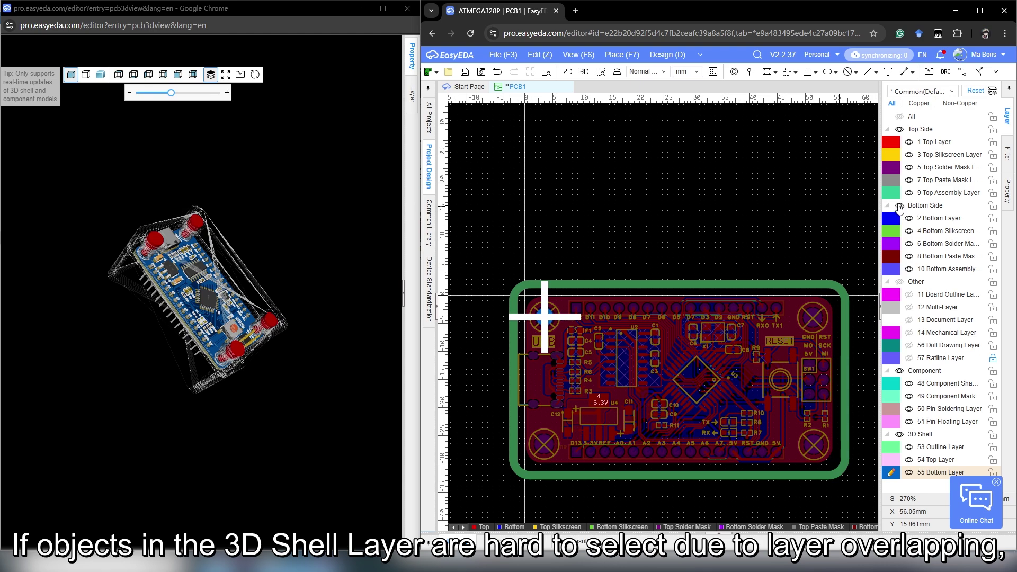
pyautogui.click(900, 206)
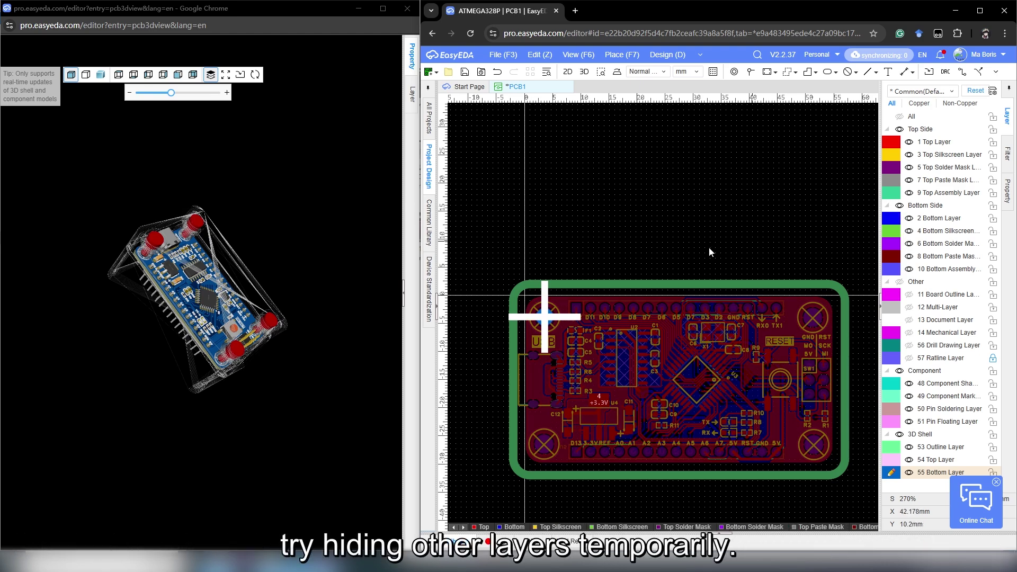
pyautogui.scroll(6, 550, 312)
pyautogui.click(553, 321)
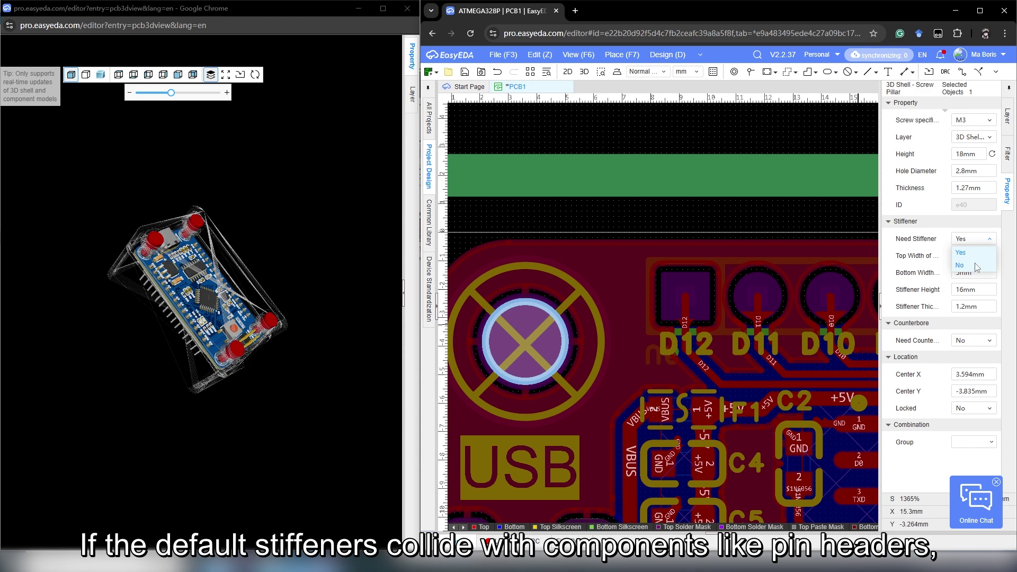
pyautogui.click(960, 265)
pyautogui.click(734, 128)
pyautogui.scroll(-8, 685, 168)
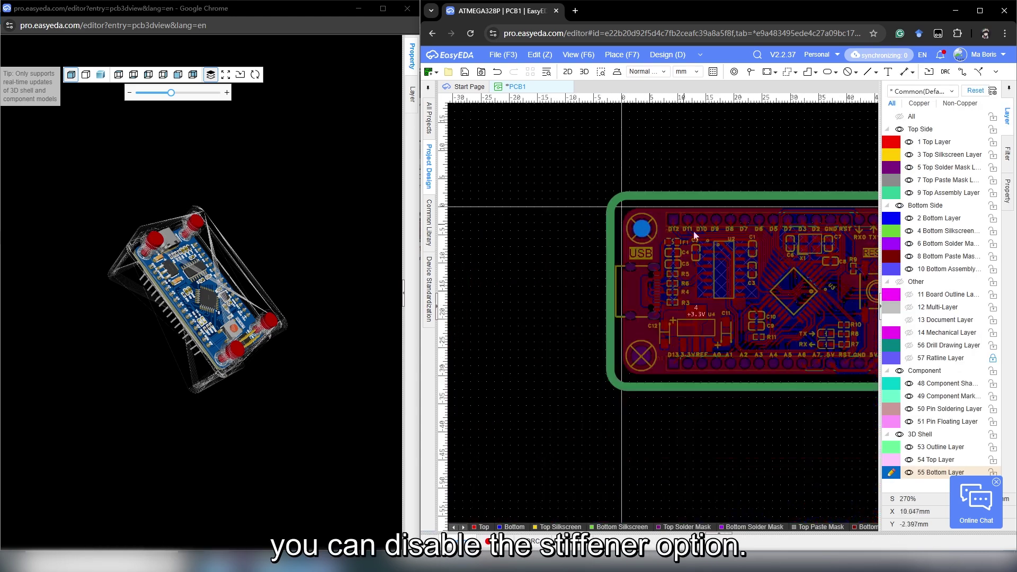
# Copy the bottom-layer screw pillar onto the three remaining mounting holes, centering each copy, and inspect both shell halves in 3D
pyautogui.click(576, 264)
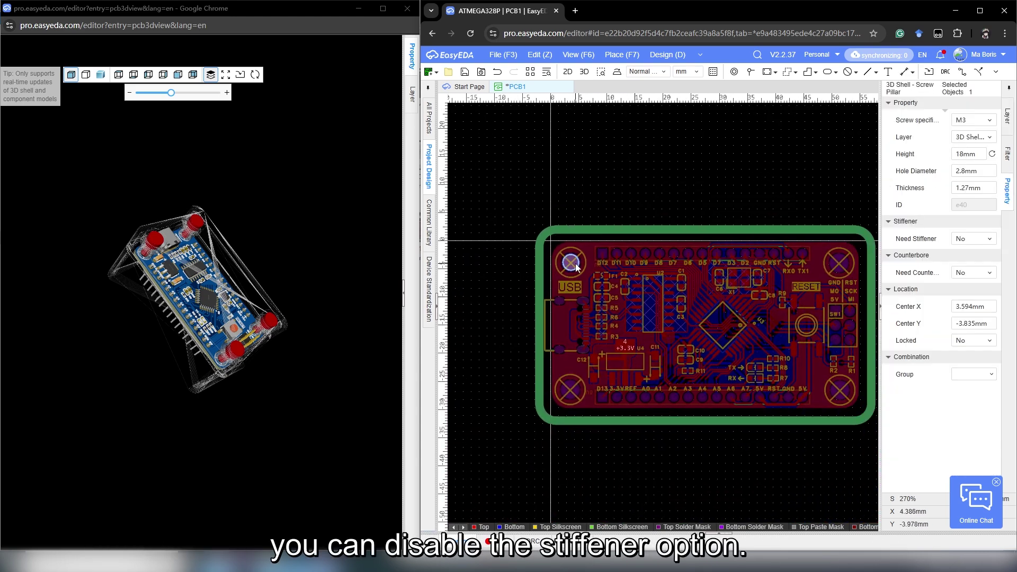
pyautogui.hotkey('ctrl', 'c')
pyautogui.scroll(5, 571, 391)
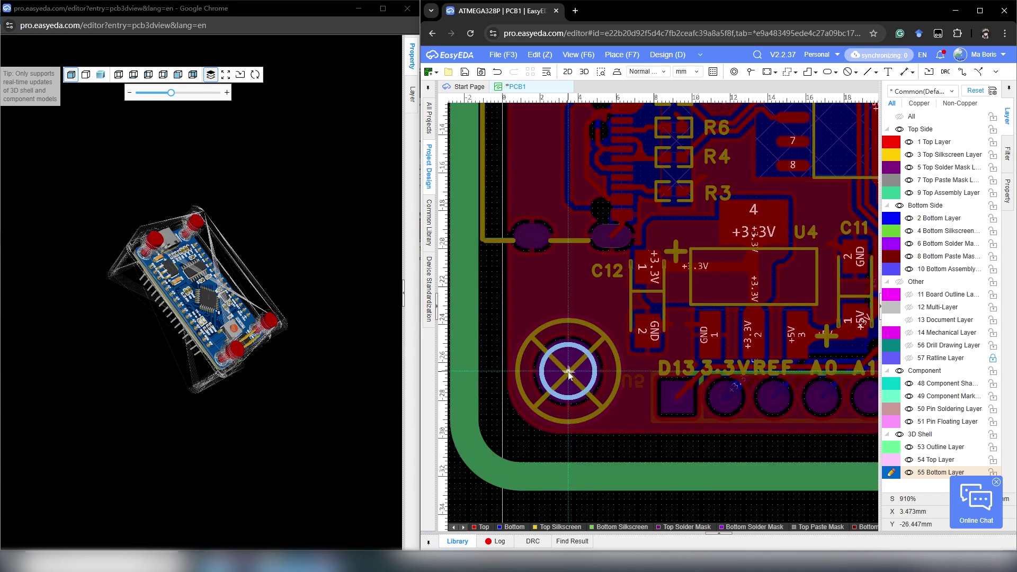
pyautogui.scroll(-5, 568, 372)
pyautogui.scroll(4, 561, 386)
pyautogui.click(545, 386)
pyautogui.scroll(-4, 546, 317)
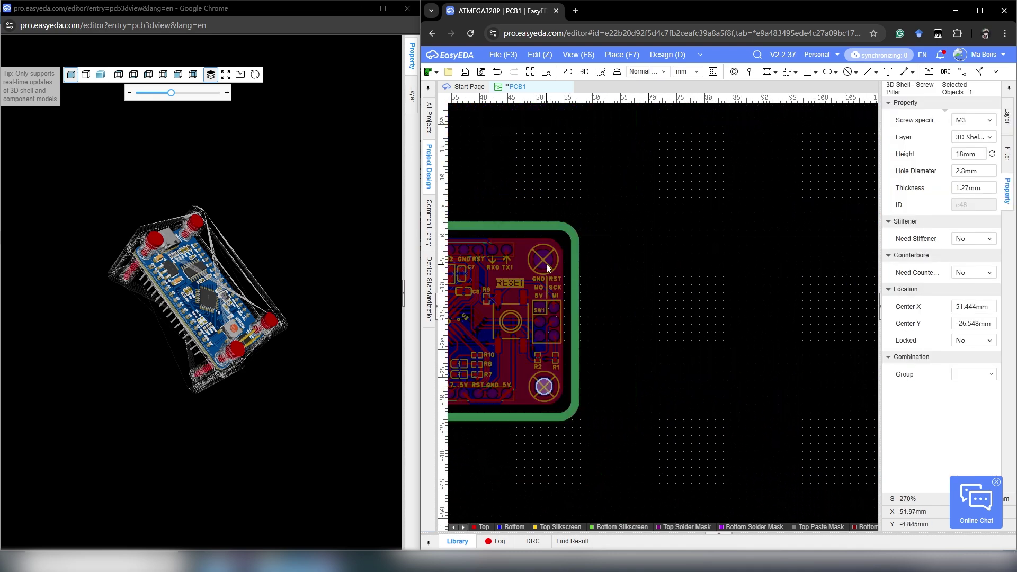
pyautogui.scroll(3, 546, 264)
pyautogui.scroll(-8, 715, 277)
pyautogui.click(715, 277)
pyautogui.click(349, 329)
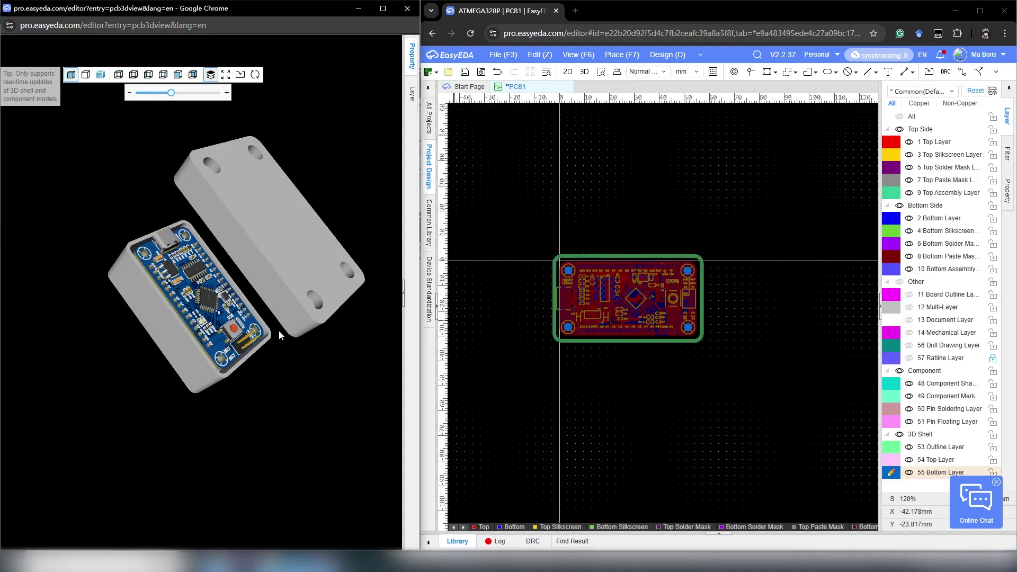
pyautogui.moveTo(279, 329); pyautogui.dragTo(316, 308)
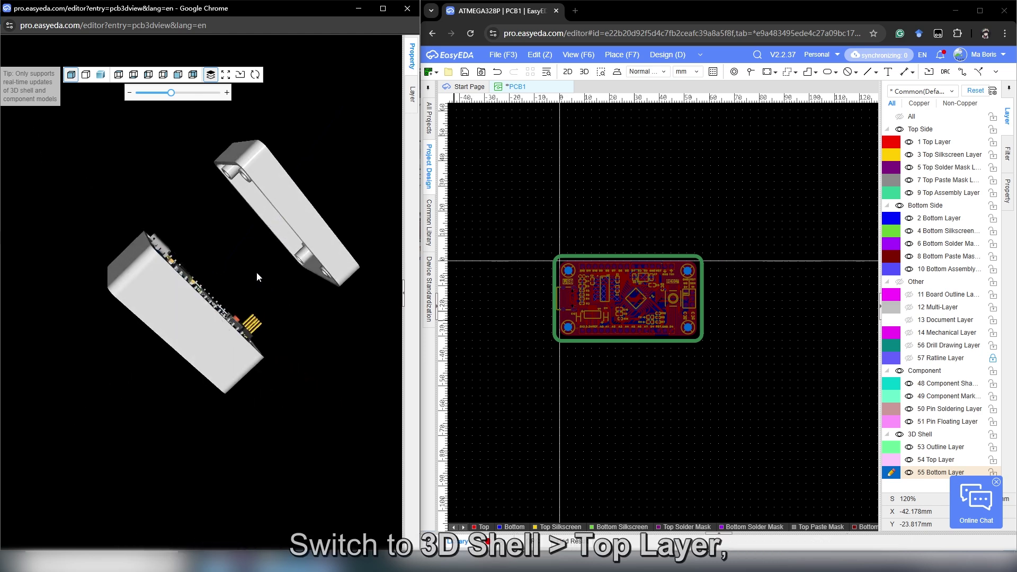
# Make the 3D shell Top Layer active and draw a rectangular top/bottom slot region, about 12.7 by 9.4 mm, over the reset button and SW1 header
pyautogui.click(892, 459)
pyautogui.scroll(4, 627, 298)
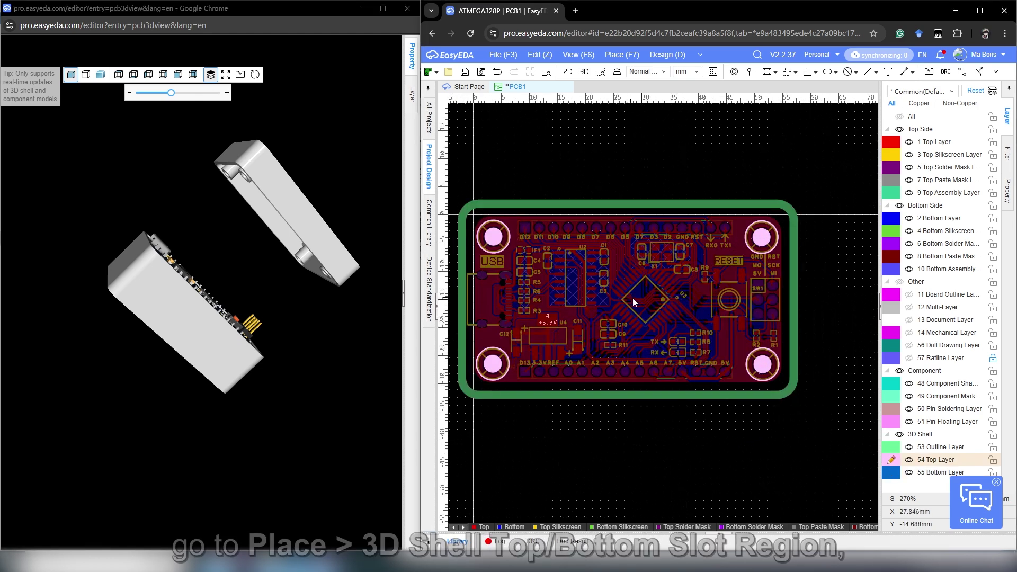
pyautogui.moveTo(633, 299); pyautogui.dragTo(640, 312, button='right')
pyautogui.click(623, 55)
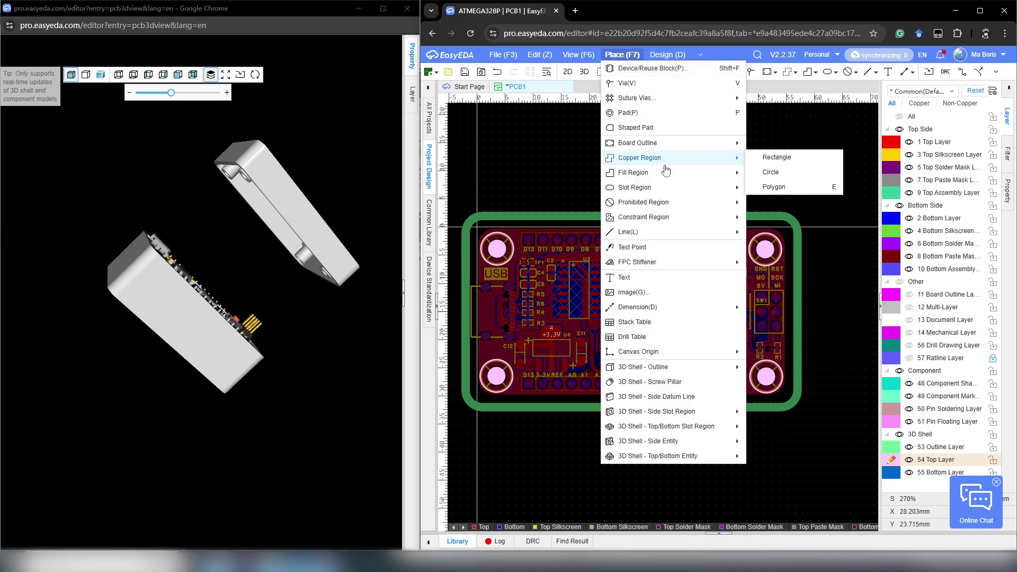
pyautogui.moveTo(716, 431)
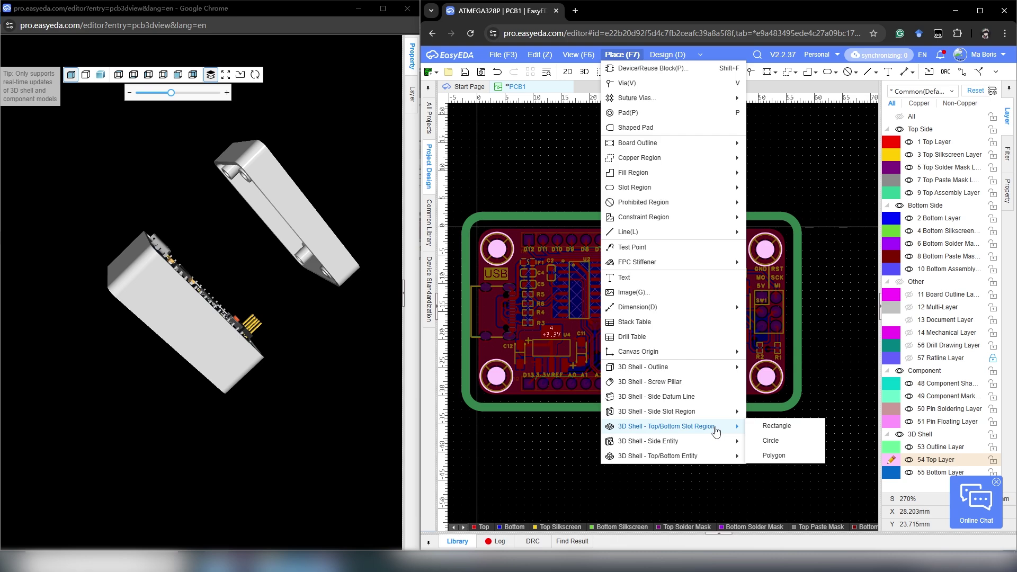
pyautogui.click(768, 429)
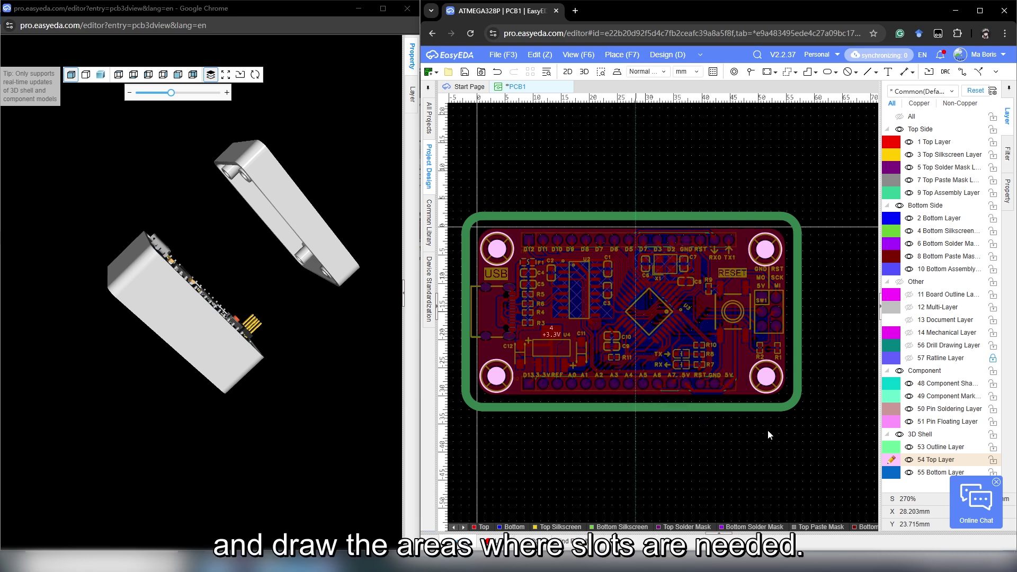
pyautogui.scroll(5, 768, 430)
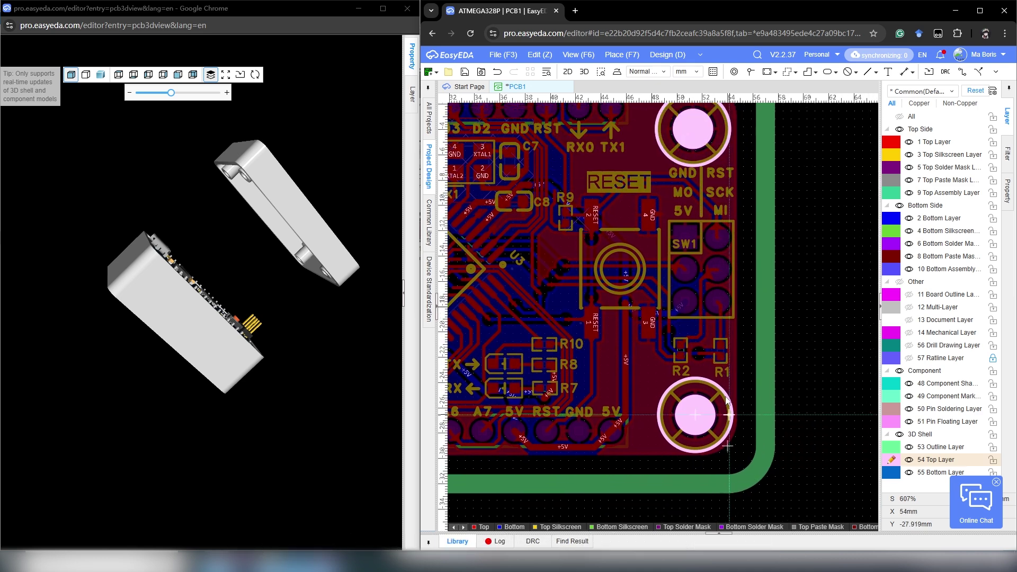
pyautogui.click(579, 211)
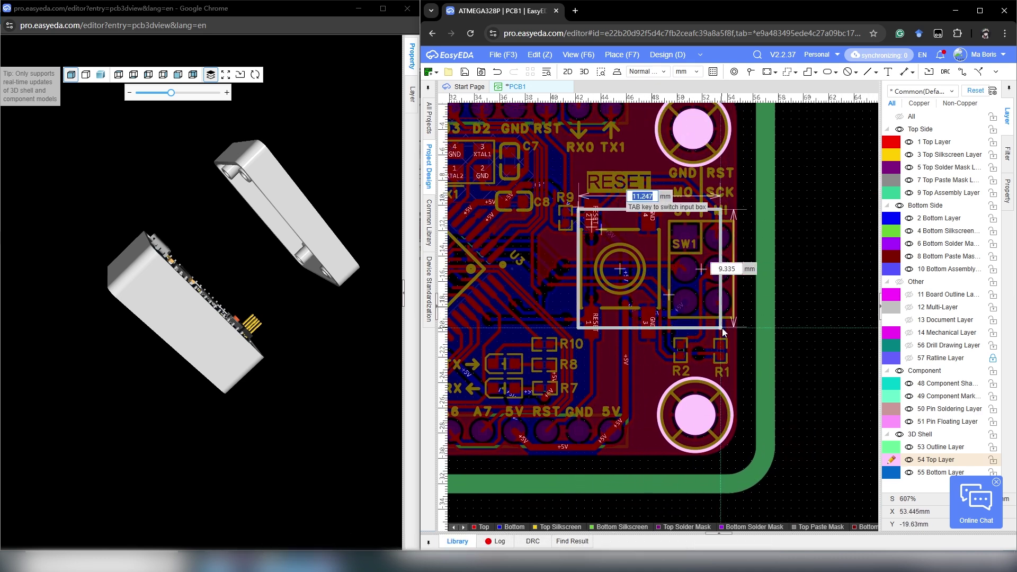
pyautogui.click(738, 328)
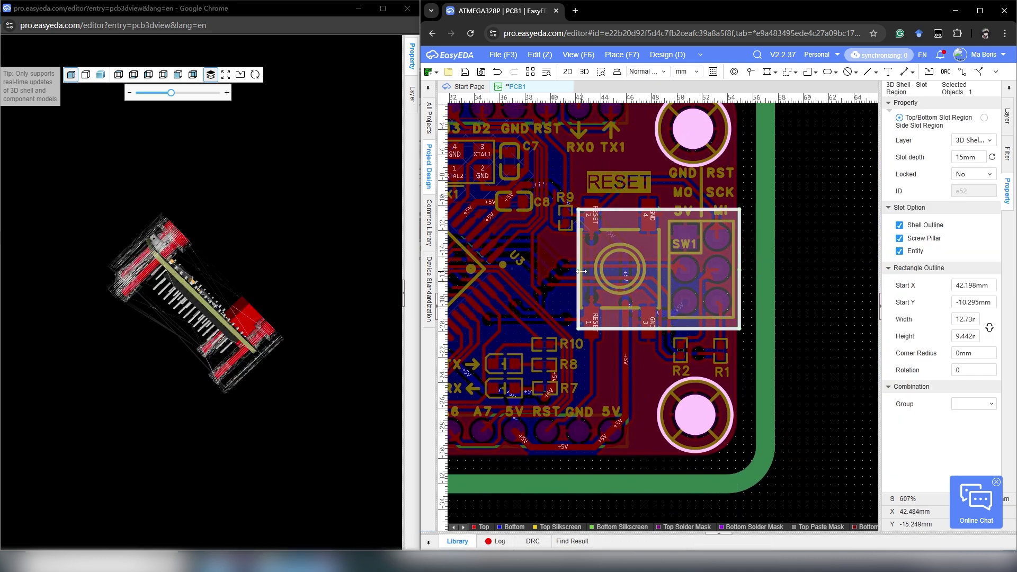
# Extend the slot region's left and upper edges to about 13.4 by 9.7 mm, and inspect the cutout in 3D with the shell halves closed
pyautogui.moveTo(578, 269); pyautogui.dragTo(571, 269)
pyautogui.moveTo(593, 209); pyautogui.dragTo(593, 205)
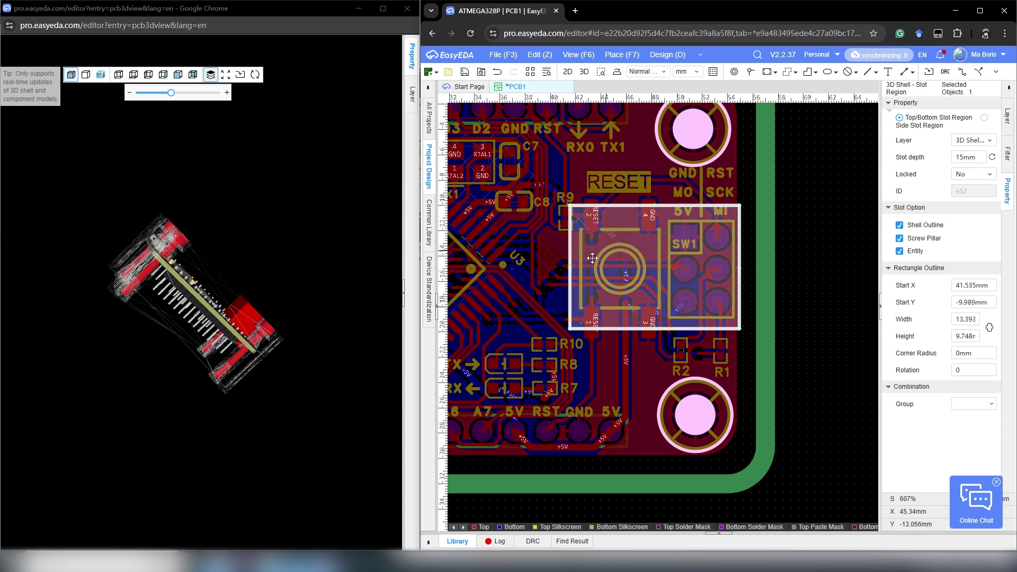
pyautogui.click(805, 262)
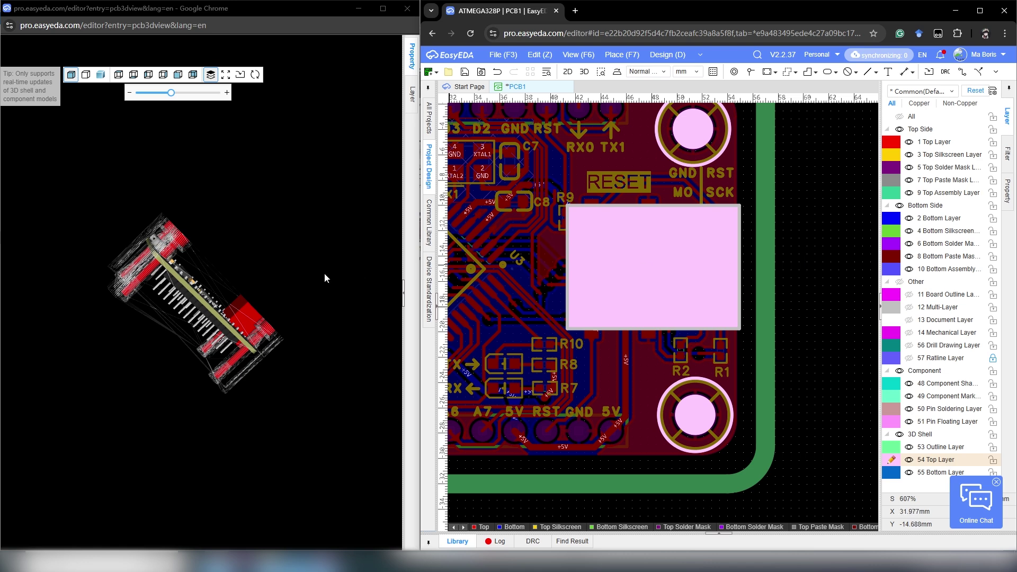
pyautogui.moveTo(325, 278); pyautogui.dragTo(208, 247)
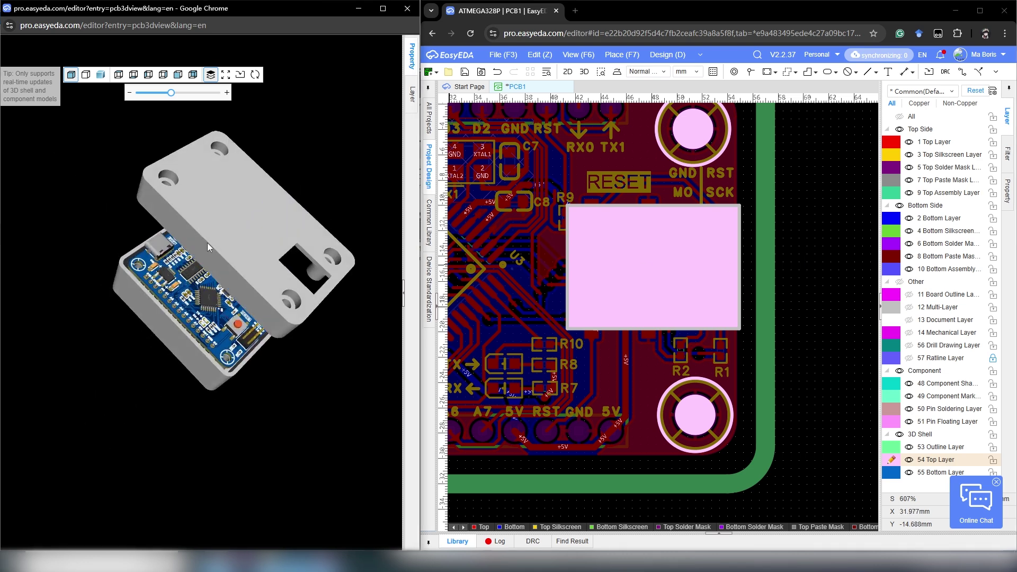
pyautogui.moveTo(172, 92); pyautogui.dragTo(129, 102)
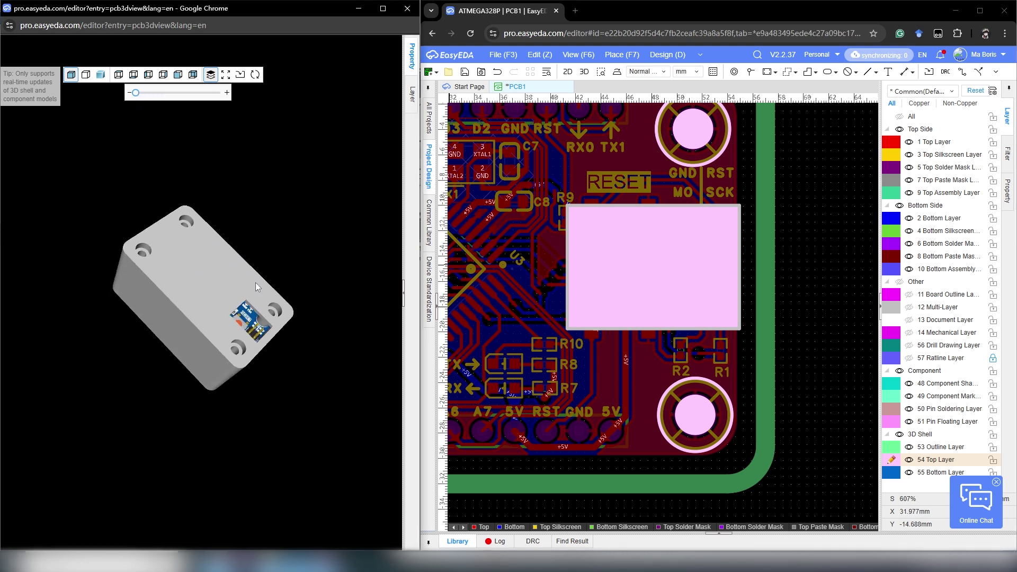
pyautogui.moveTo(256, 287); pyautogui.dragTo(269, 264)
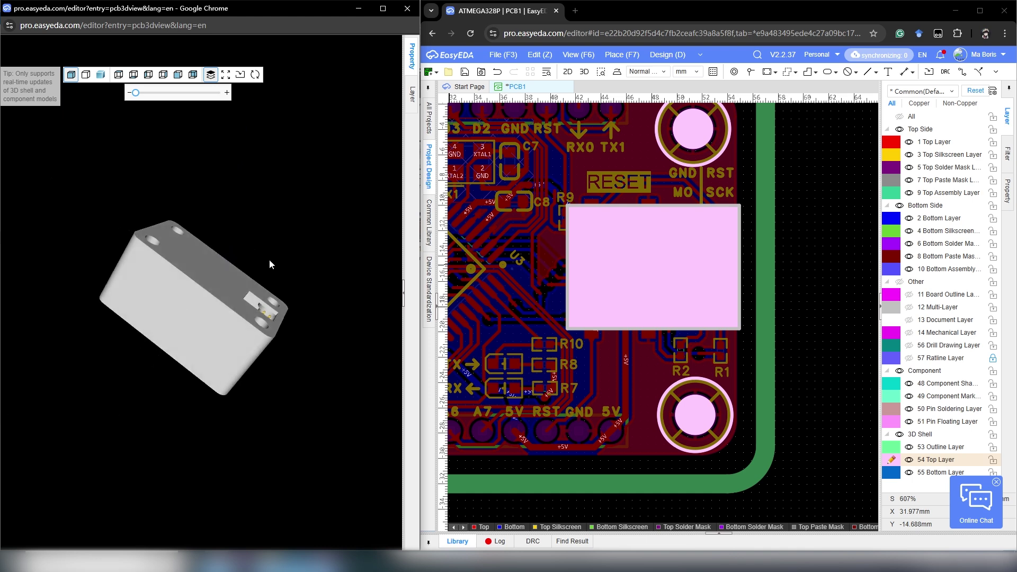
# Make the 3D shell Bottom Layer active and draw a rectangular top/bottom slot region, about 39.2 by 3.8 mm, over the upper pin header row
pyautogui.click(900, 472)
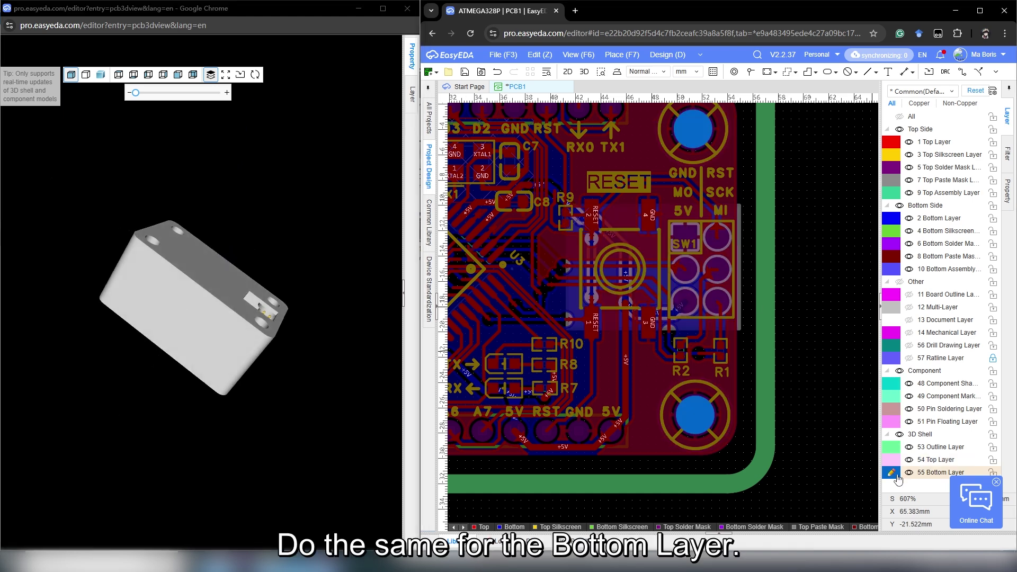
pyautogui.scroll(-5, 787, 398)
pyautogui.scroll(2, 713, 347)
pyautogui.click(615, 54)
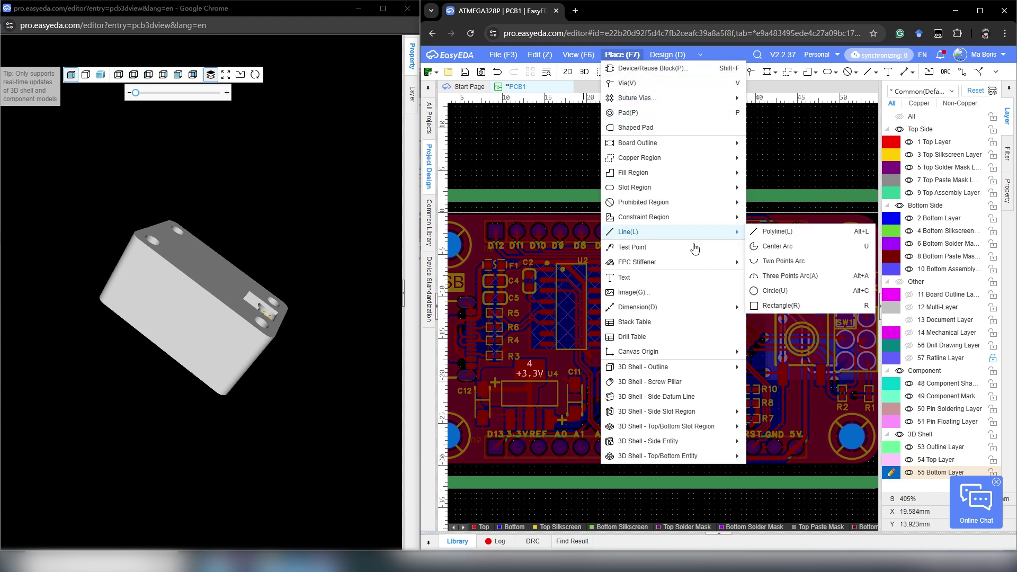
pyautogui.moveTo(707, 430)
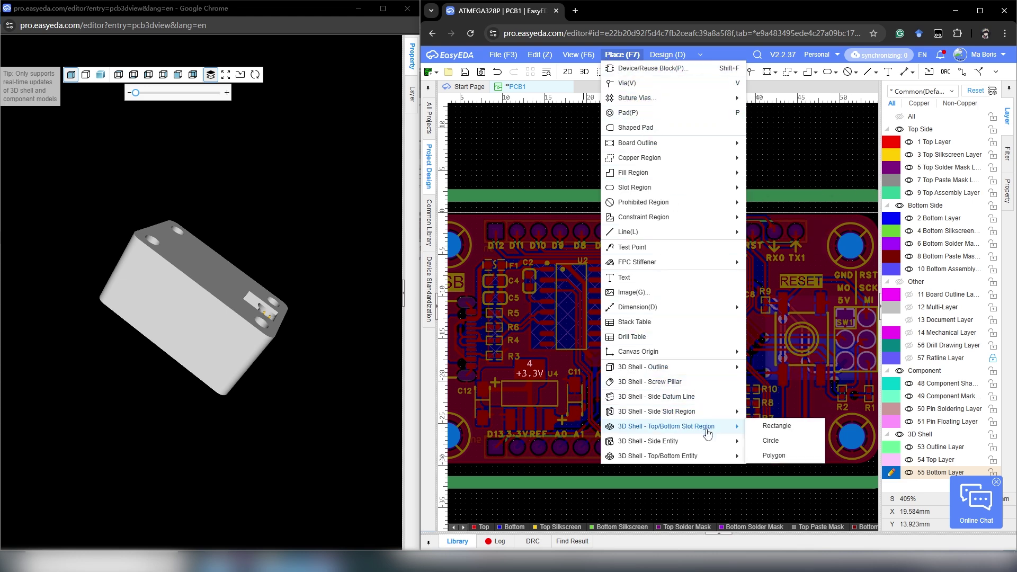
pyautogui.click(761, 430)
pyautogui.click(481, 217)
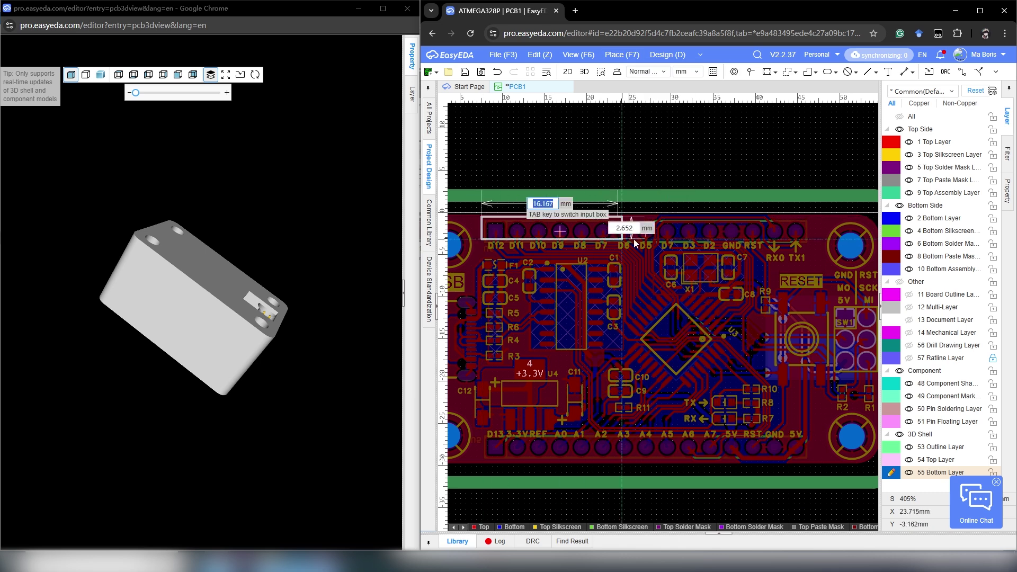
pyautogui.click(813, 249)
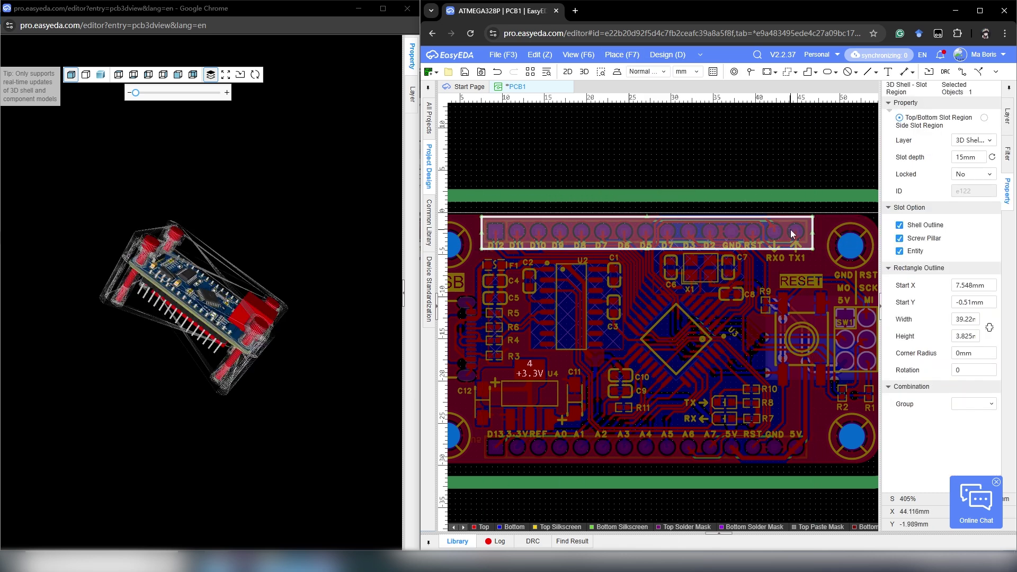
# Copy the bottom-layer slot region onto the lower pin header row and inspect the closed enclosure in 3D
pyautogui.hotkey('ctrl', 'c')
pyautogui.hotkey('ctrl', 'v')
pyautogui.click(647, 448)
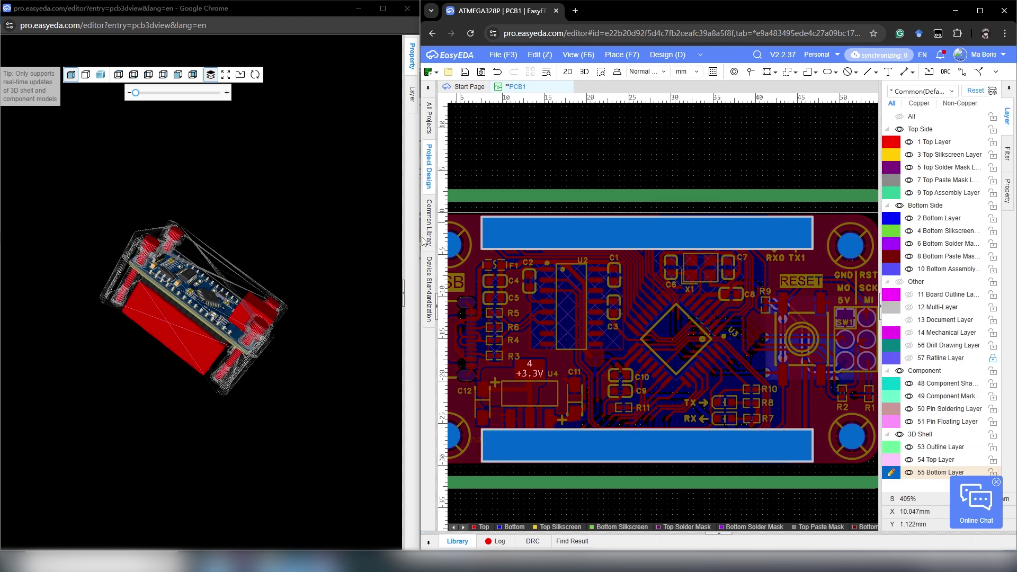
pyautogui.click(274, 310)
pyautogui.moveTo(256, 264); pyautogui.dragTo(218, 374)
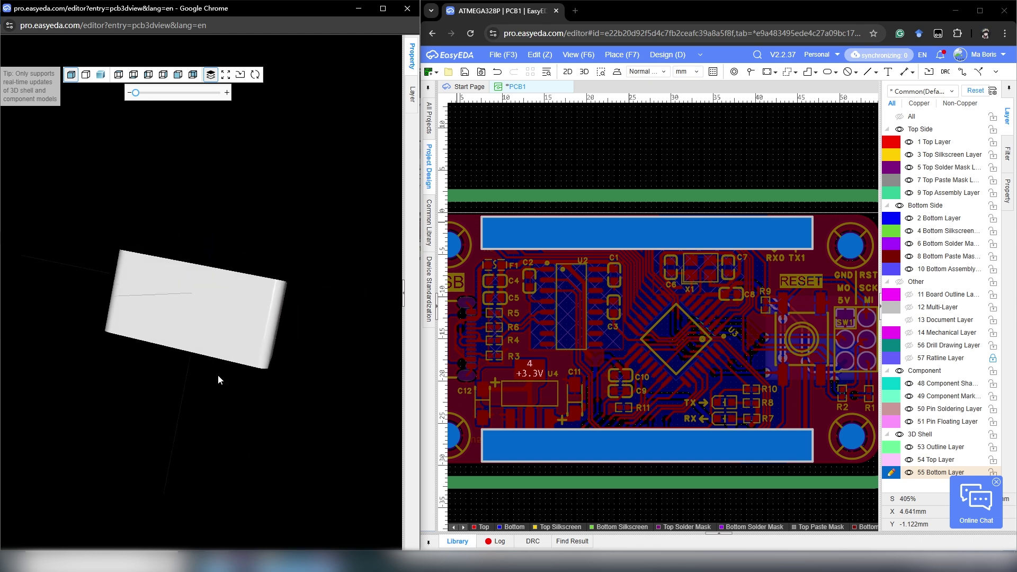
pyautogui.moveTo(147, 95)
pyautogui.mouseDown()
pyautogui.moveTo(171, 93)
pyautogui.moveTo(133, 93)
pyautogui.mouseUp()
pyautogui.moveTo(225, 327); pyautogui.dragTo(201, 346)
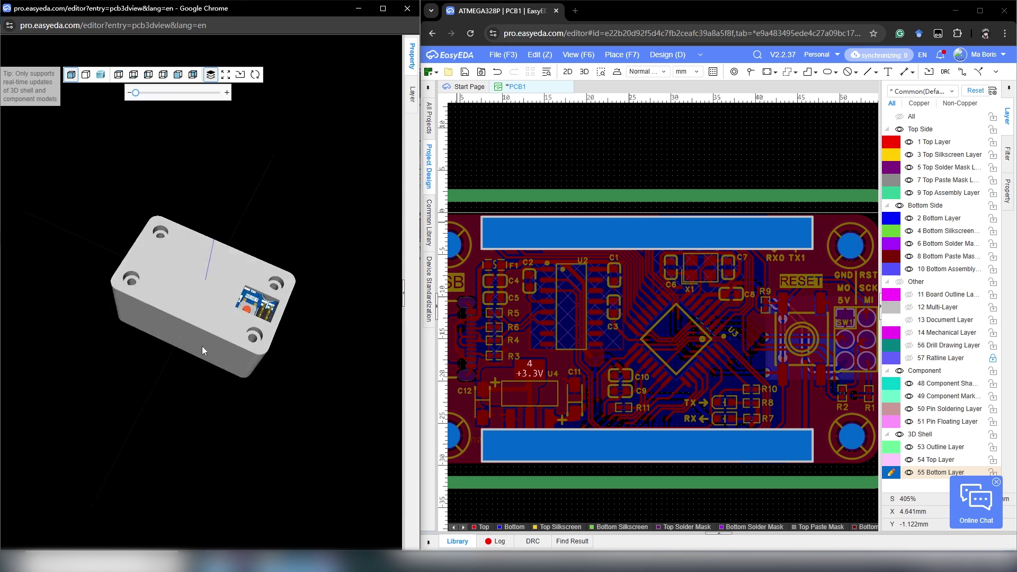
# With the 3D shell Top Layer active, place a vertical side datum line left of the USB port at about X -7.5 mm, from Y 1.8 to -31.8 mm
pyautogui.click(842, 446)
pyautogui.scroll(-2, 847, 286)
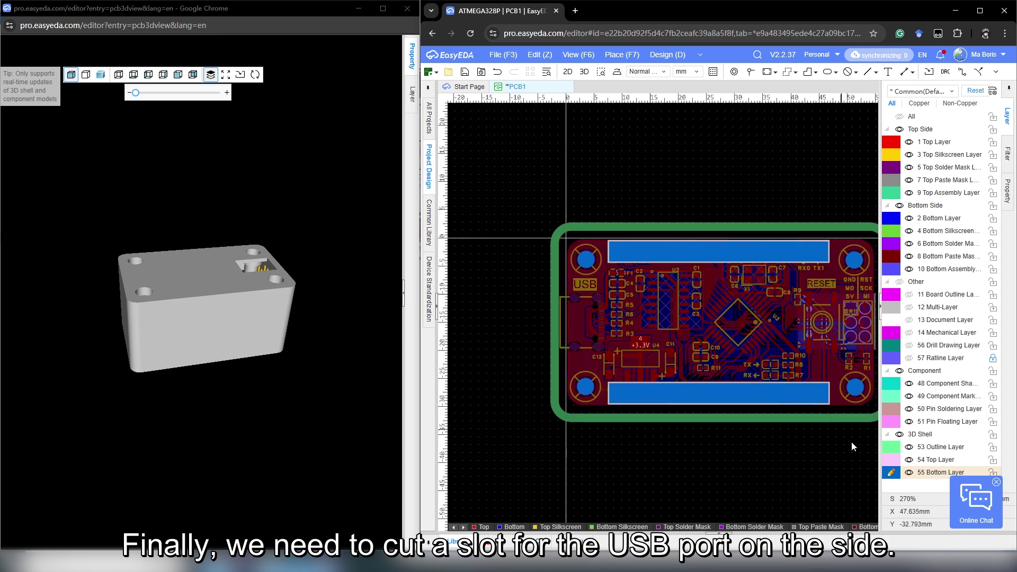
pyautogui.click(894, 460)
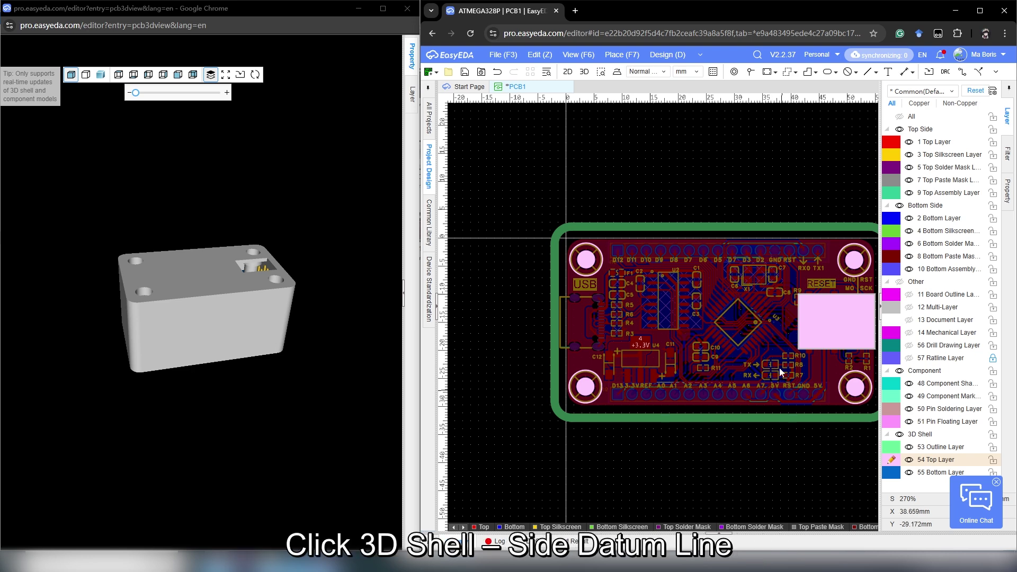
pyautogui.click(621, 54)
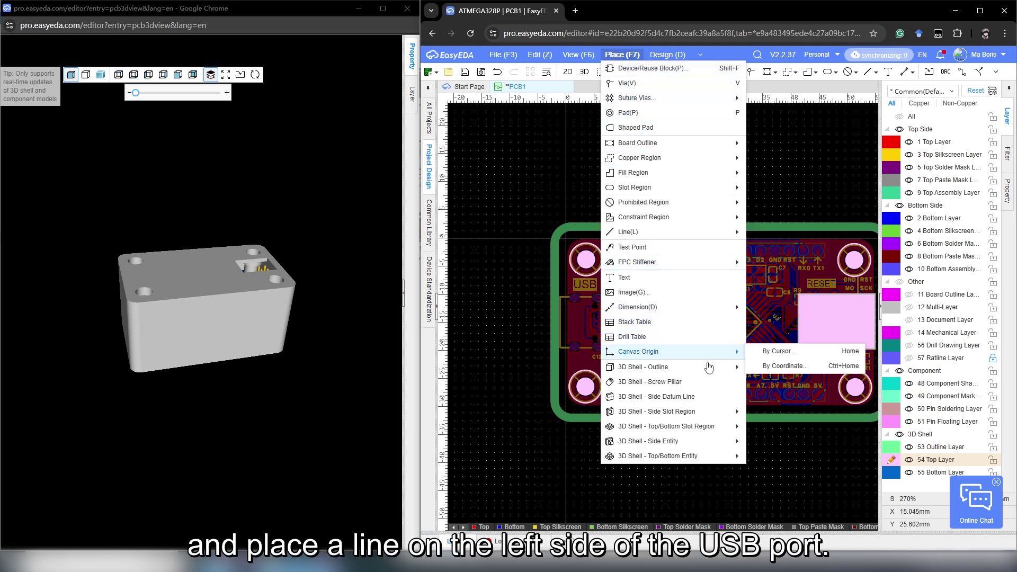
pyautogui.moveTo(717, 441)
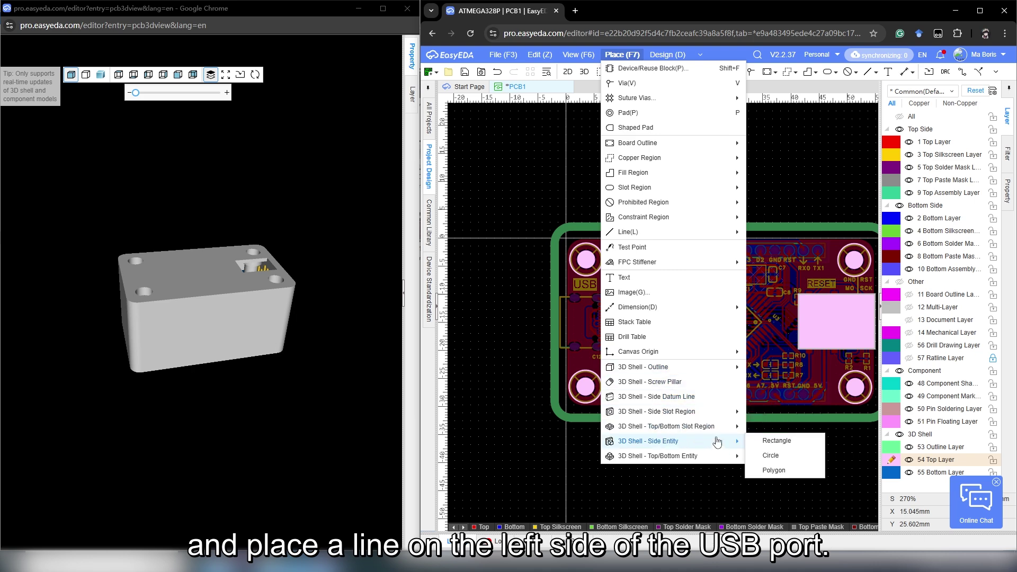
pyautogui.click(716, 402)
pyautogui.scroll(2, 532, 259)
pyautogui.moveTo(532, 259); pyautogui.dragTo(554, 251, button='right')
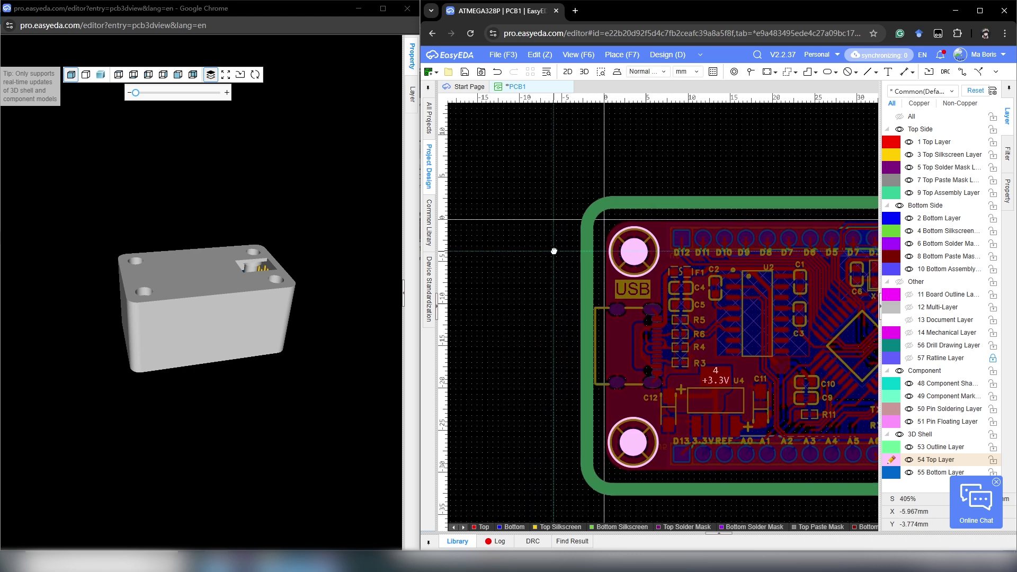
pyautogui.click(541, 203)
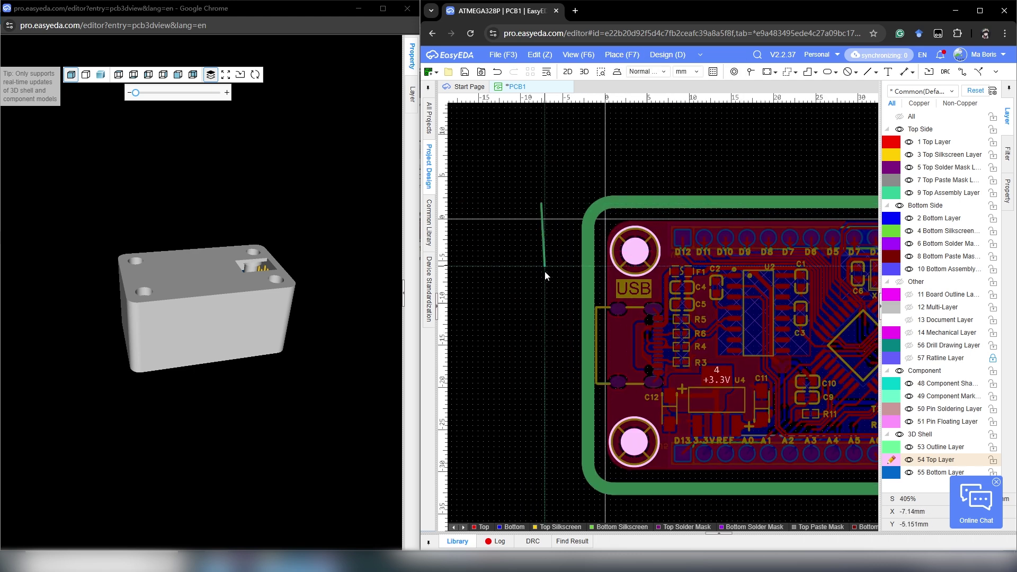
pyautogui.click(541, 428)
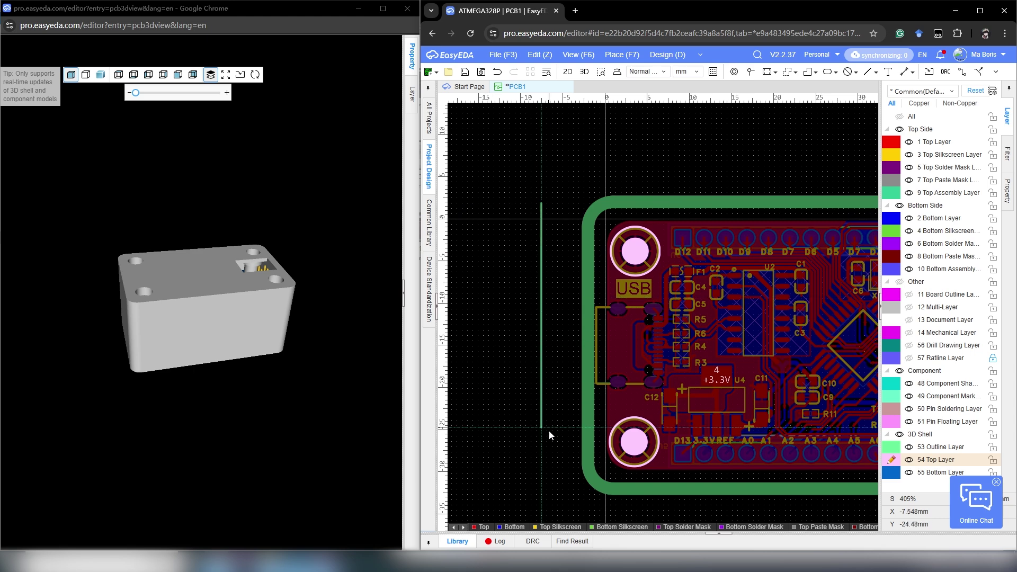
pyautogui.click(551, 486)
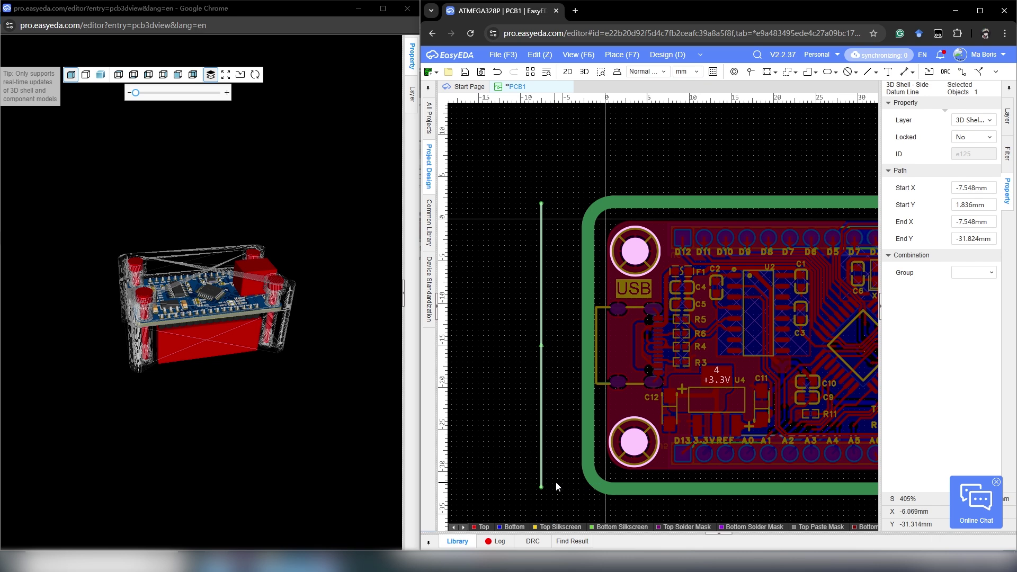
pyautogui.press('Escape')
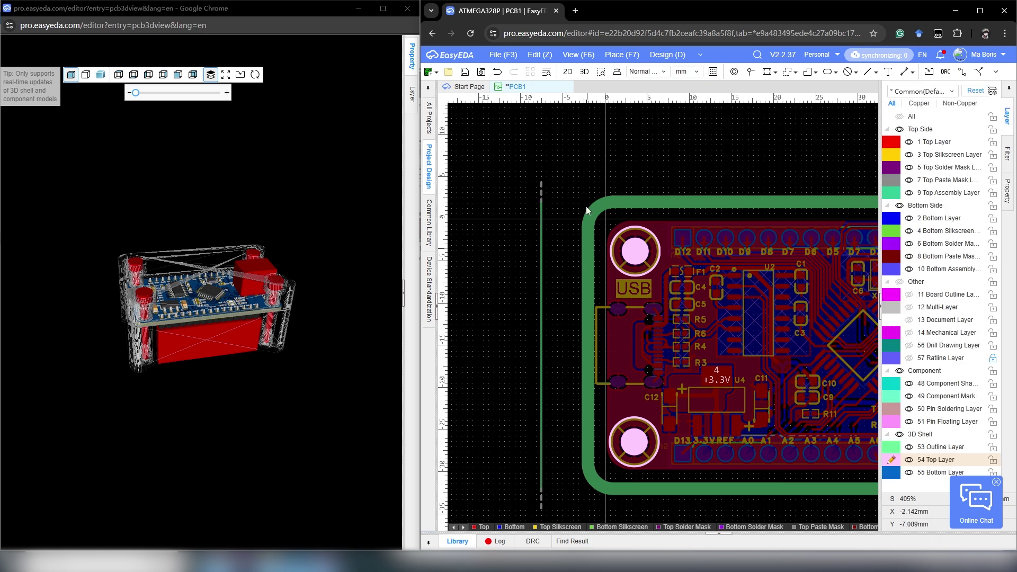
# Draw a rectangular side slot region referenced to the datum line and move it onto the USB connector at the board's left edge
pyautogui.click(615, 55)
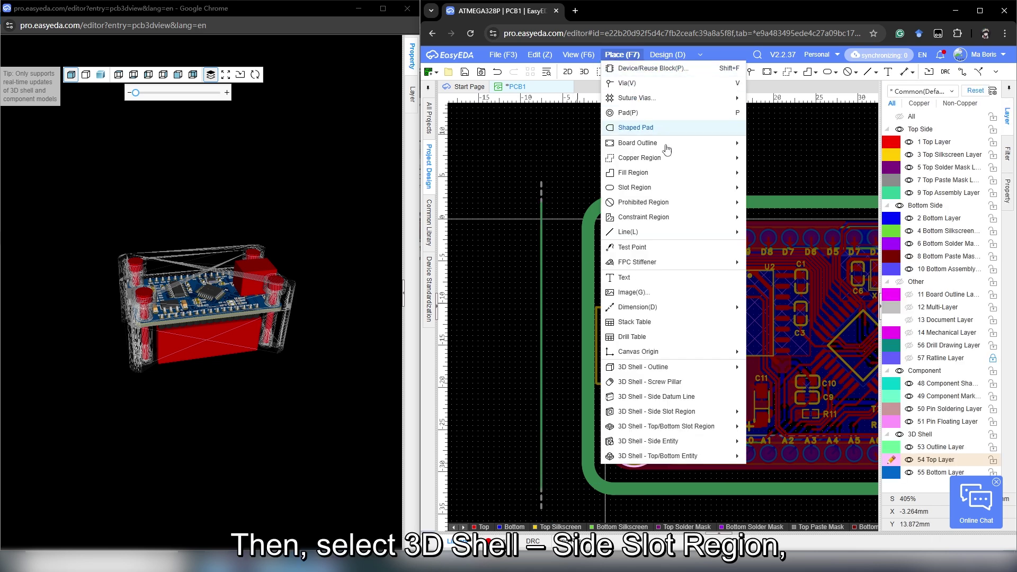
pyautogui.moveTo(710, 413)
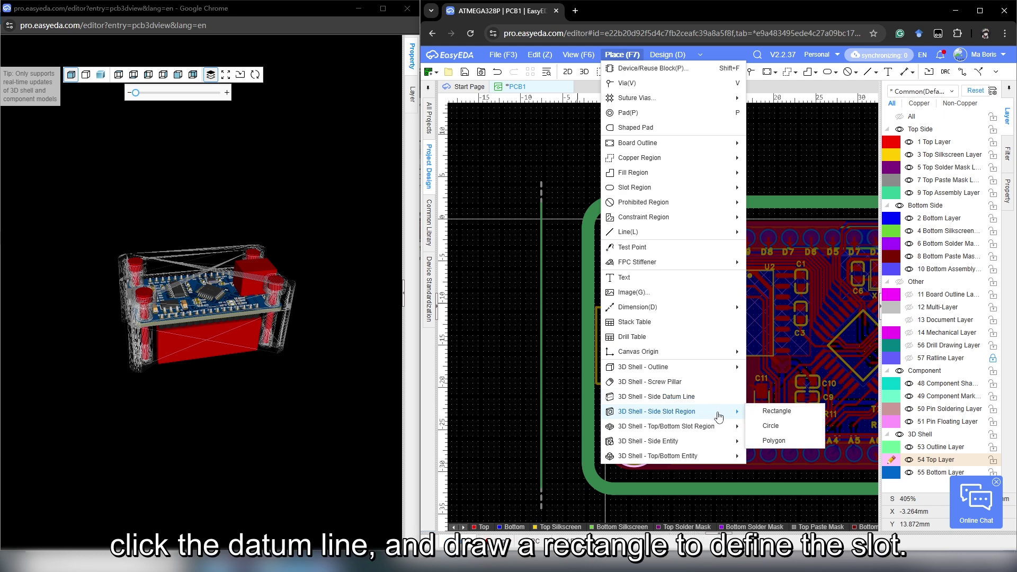
pyautogui.click(768, 412)
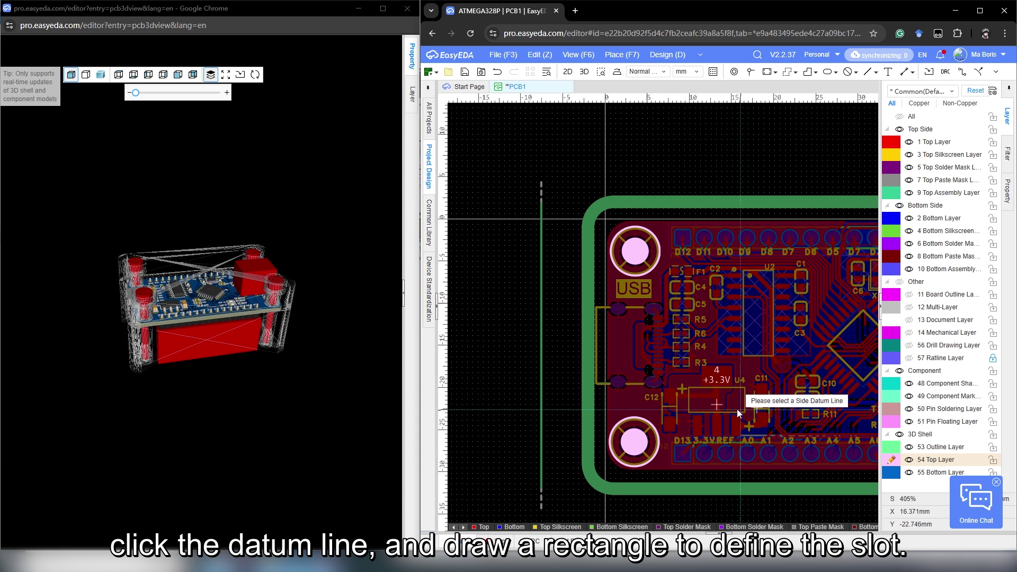
pyautogui.click(543, 361)
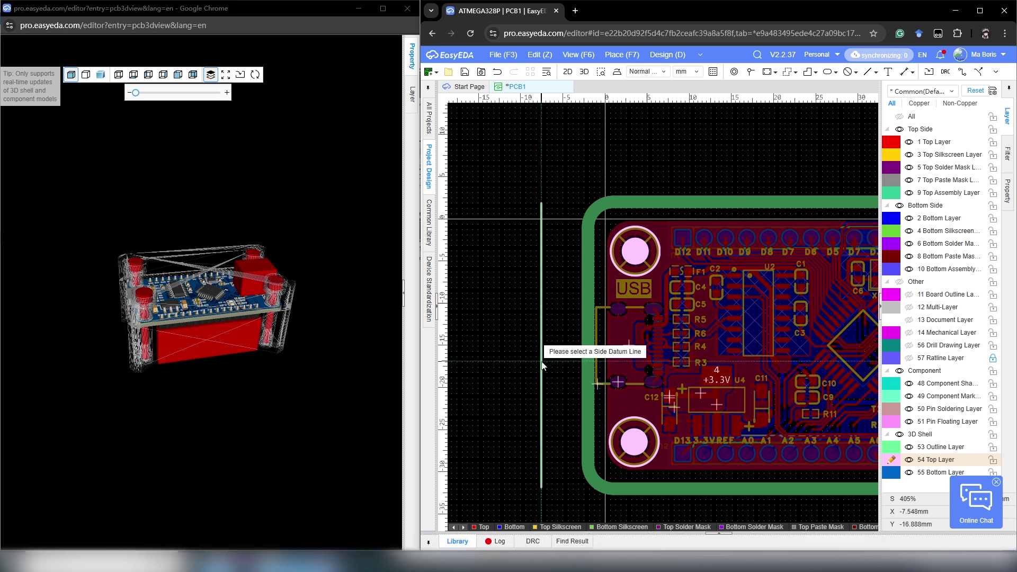
pyautogui.click(506, 396)
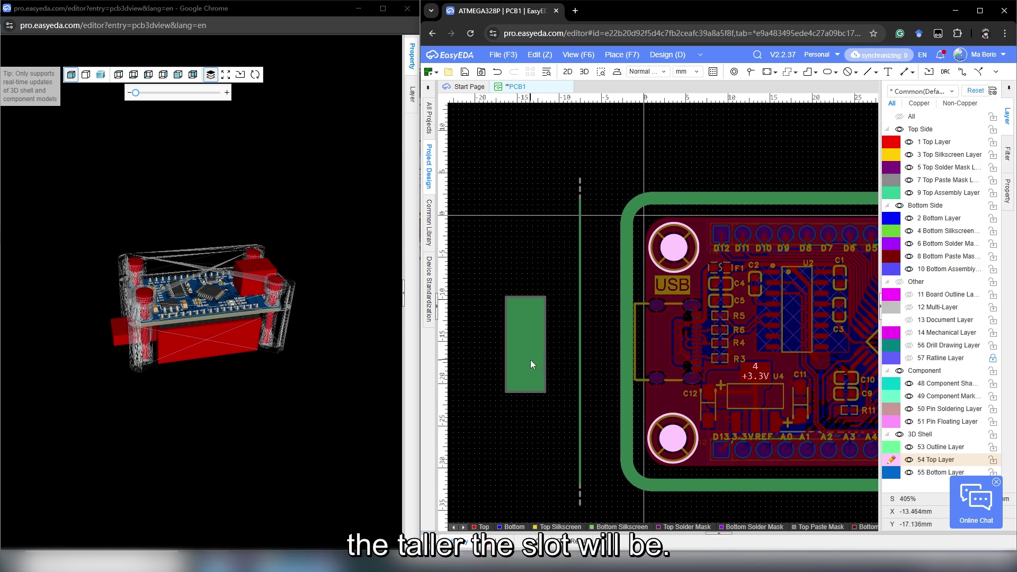
pyautogui.click(530, 360)
pyautogui.moveTo(537, 359); pyautogui.dragTo(639, 355)
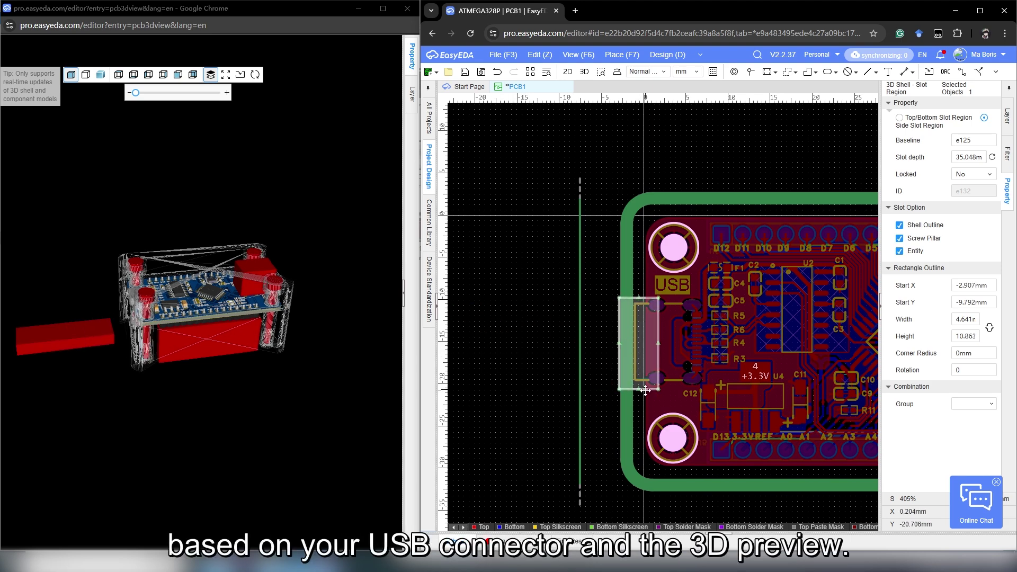
# Resize the side slot region to about 6.4 by 12.4 mm and move it outside the datum line, starting near X -31.9, Y -8.7 mm
pyautogui.moveTo(645, 390); pyautogui.dragTo(642, 377)
pyautogui.moveTo(619, 341); pyautogui.dragTo(503, 343)
pyautogui.moveTo(507, 342); pyautogui.dragTo(587, 341, button='right')
pyautogui.moveTo(587, 341); pyautogui.dragTo(503, 344)
pyautogui.moveTo(517, 351); pyautogui.dragTo(551, 355, button='right')
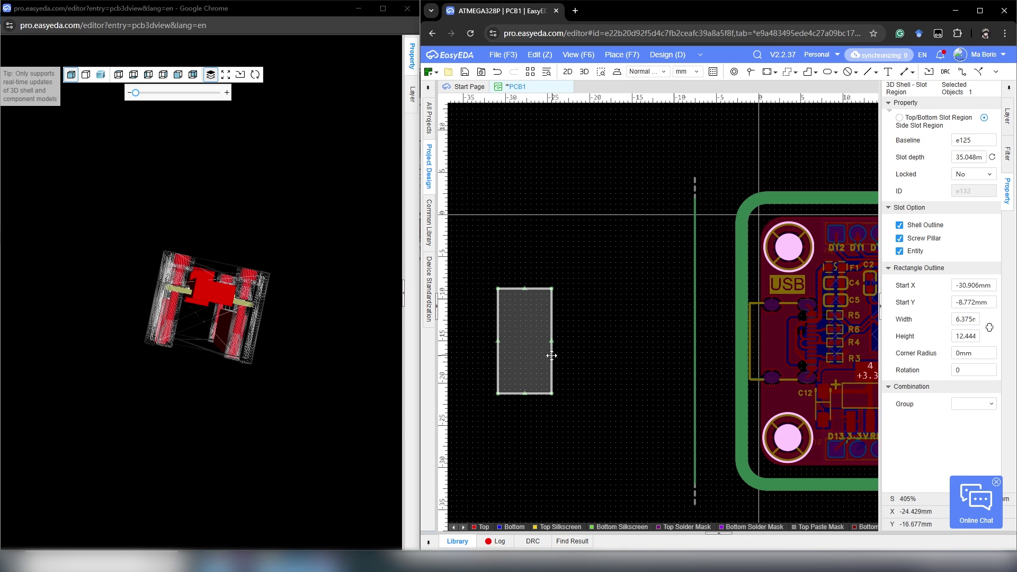
pyautogui.click(469, 323)
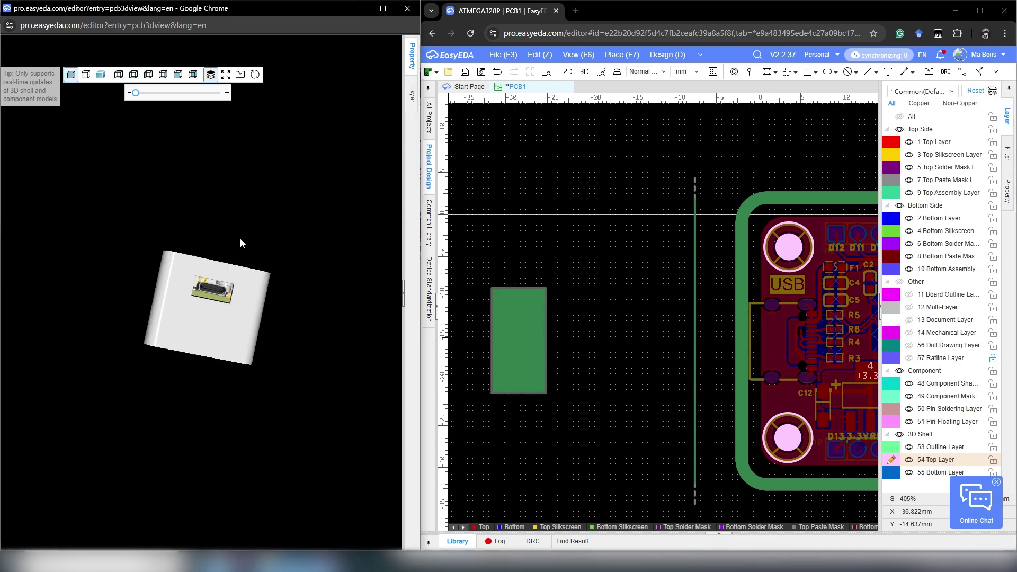
pyautogui.click(149, 75)
pyautogui.click(318, 313)
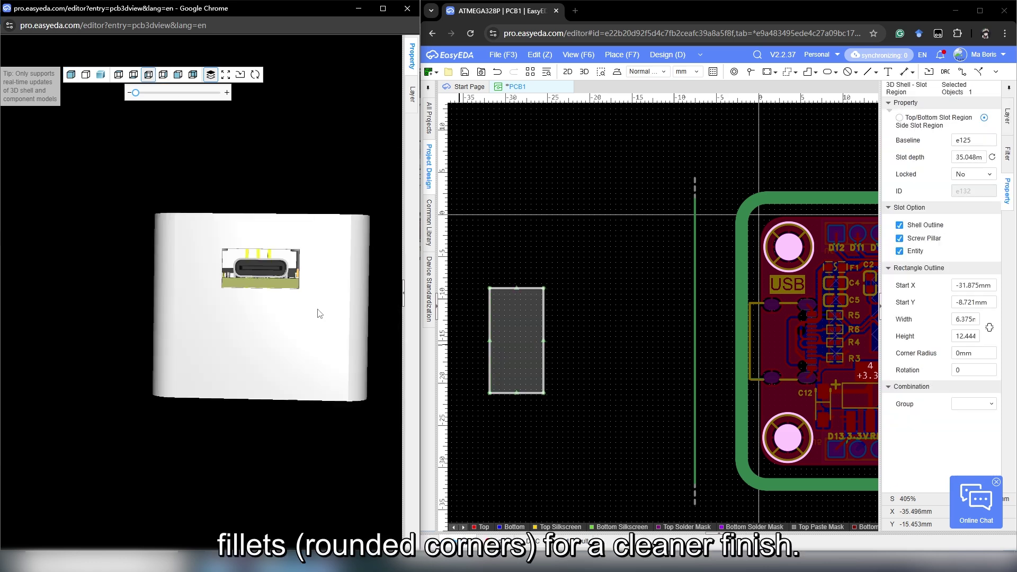
# Round the corners of the USB side slot region with a corner radius and inspect the opening in 3D
pyautogui.click(491, 330)
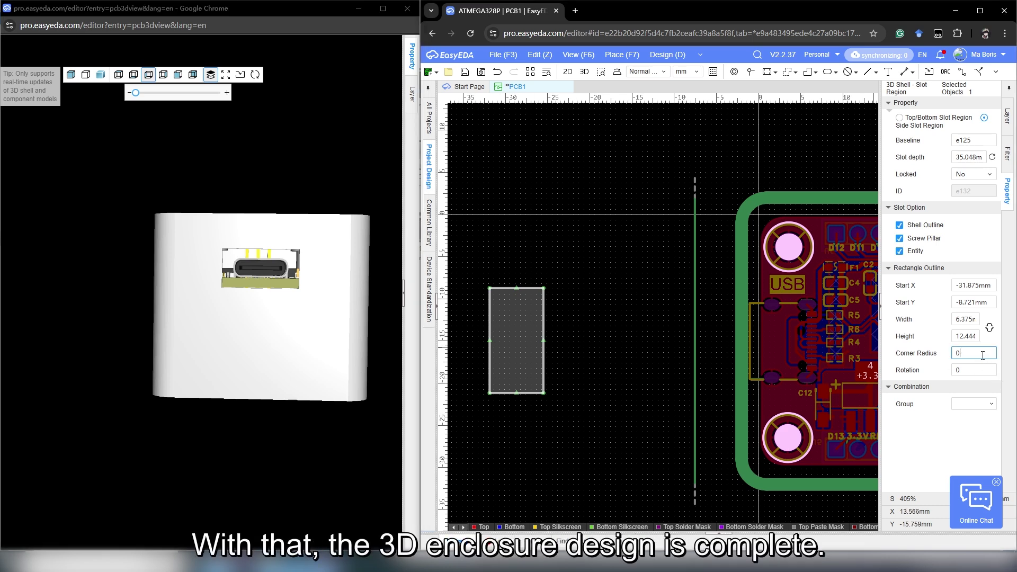
pyautogui.press('Return')
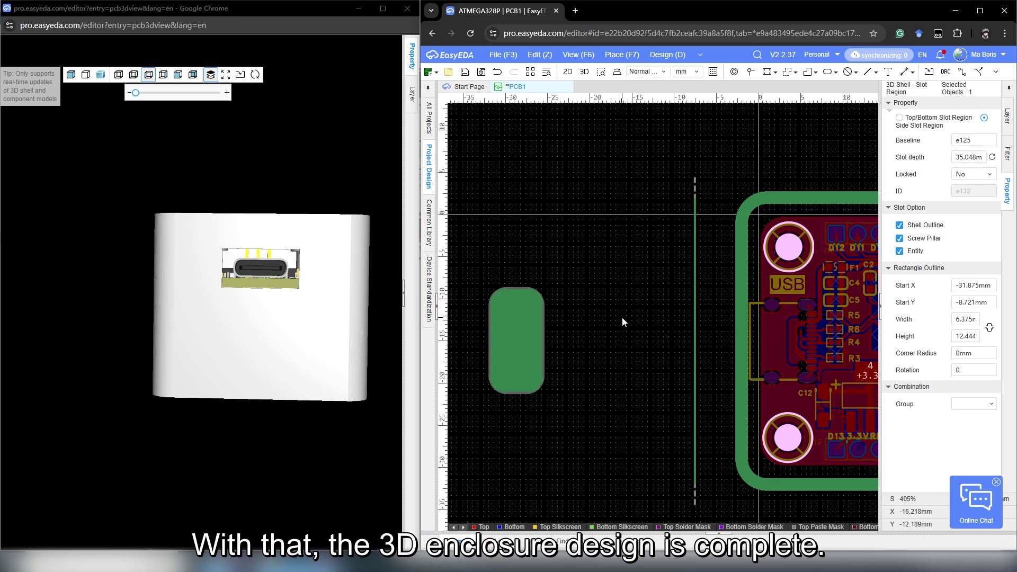
pyautogui.click(622, 317)
pyautogui.click(354, 301)
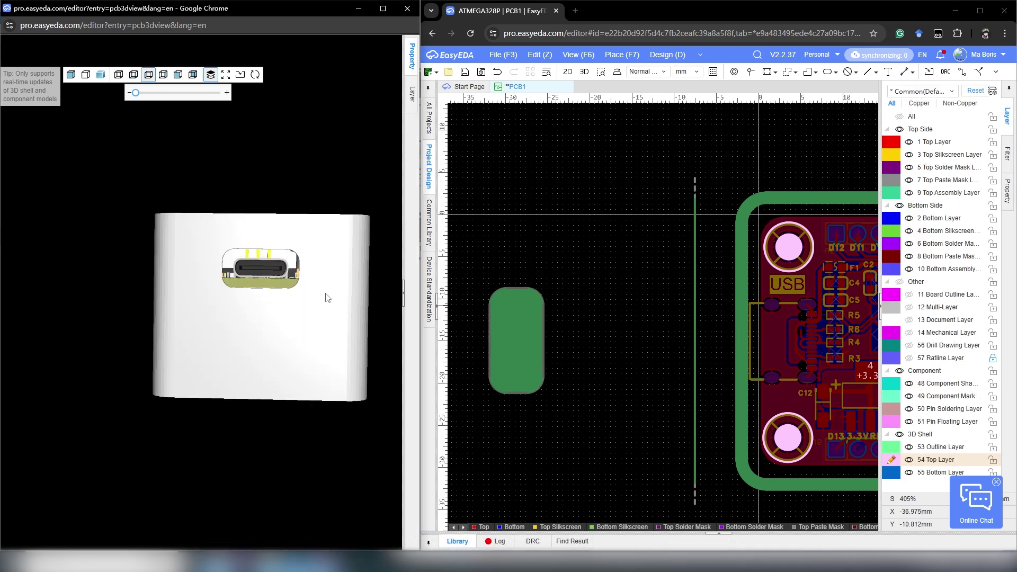
pyautogui.moveTo(345, 275); pyautogui.dragTo(346, 307)
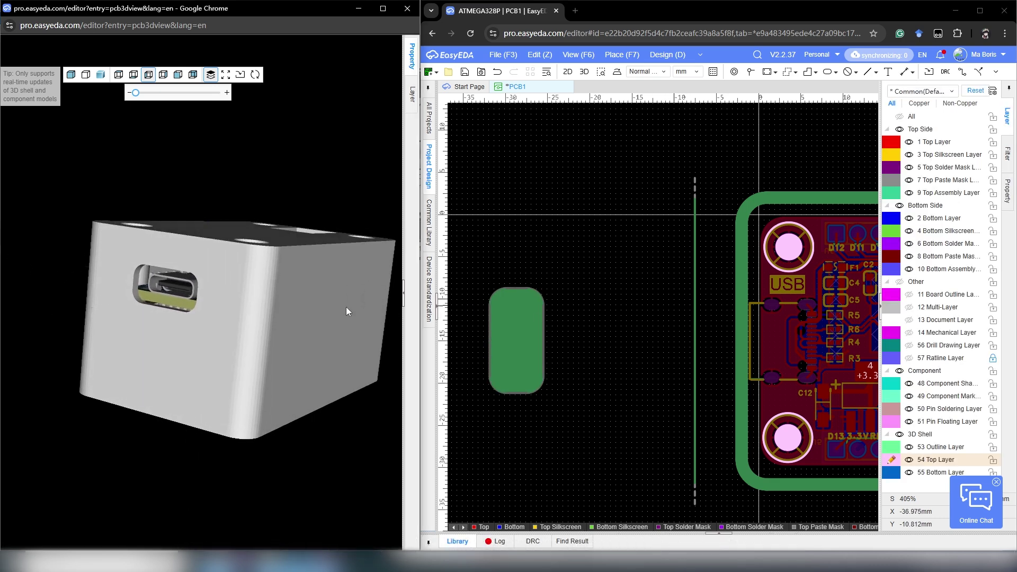
pyautogui.click(576, 246)
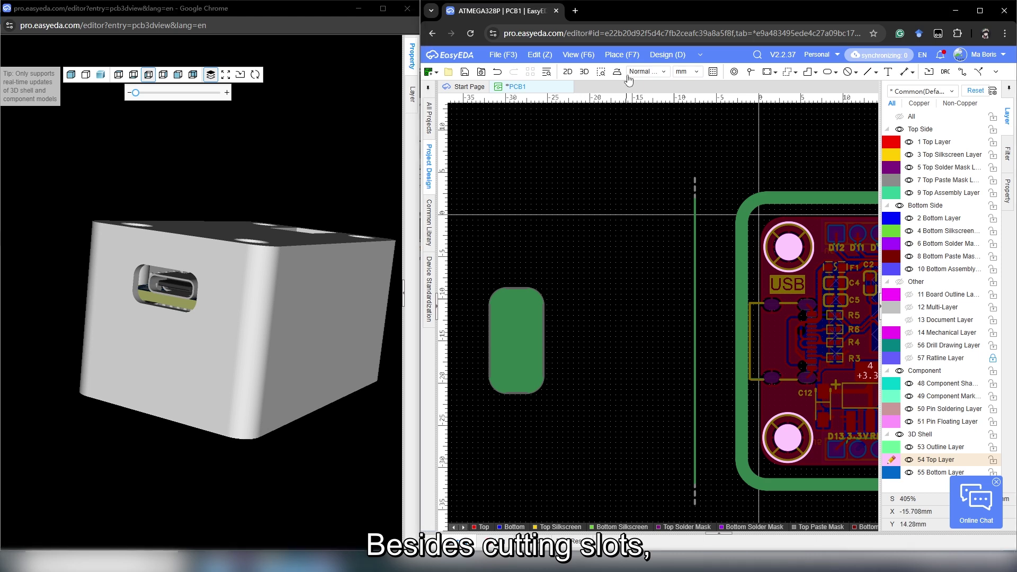
pyautogui.click(622, 55)
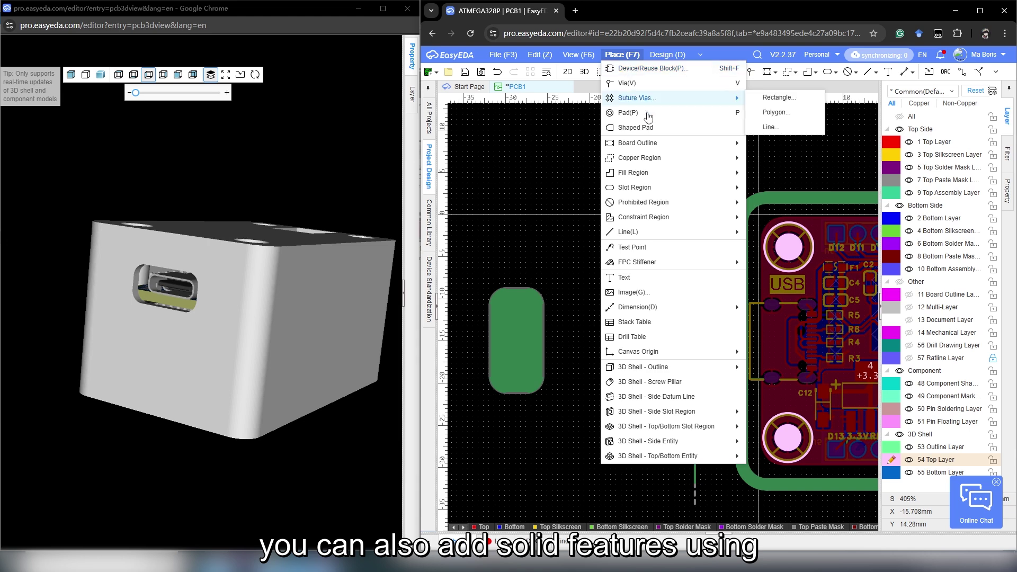
pyautogui.moveTo(736, 445)
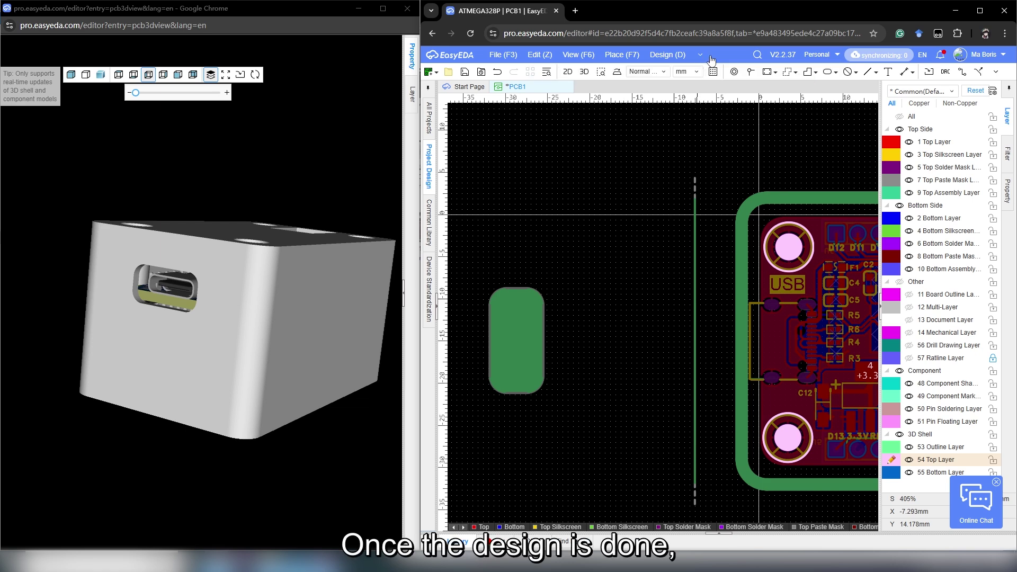
# Open the 3D shell file export for the enclosure
pyautogui.click(698, 73)
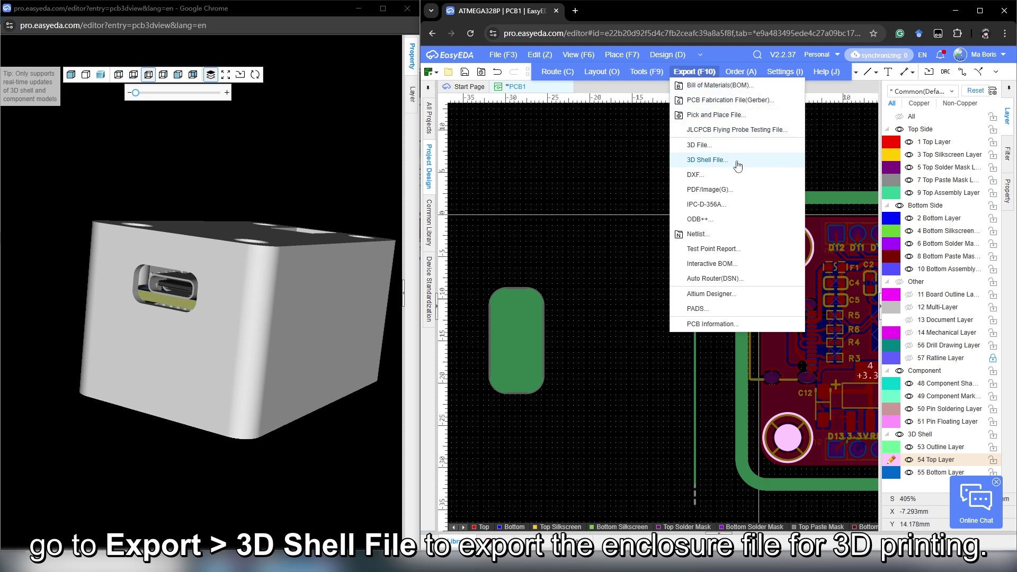
pyautogui.click(707, 160)
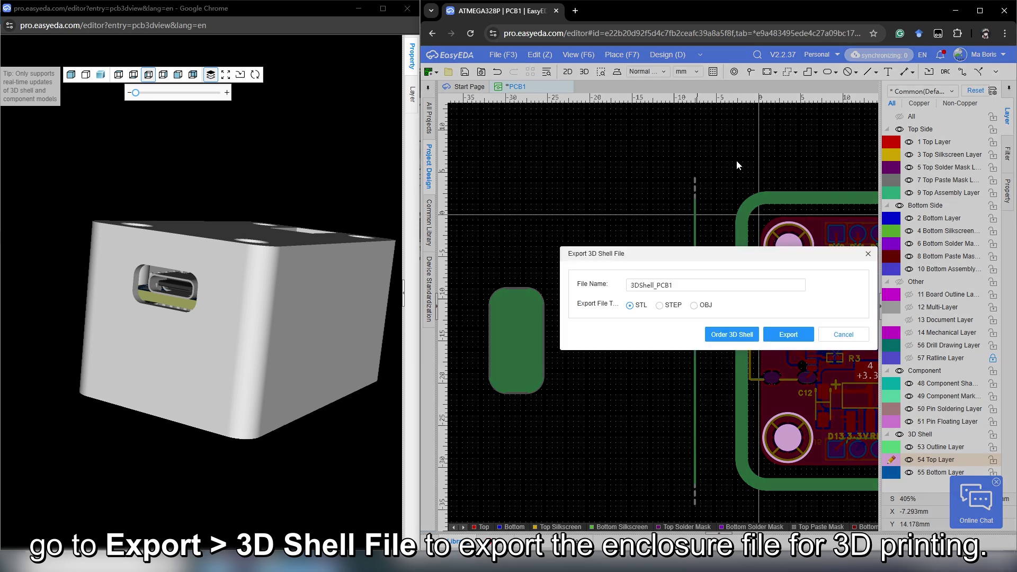